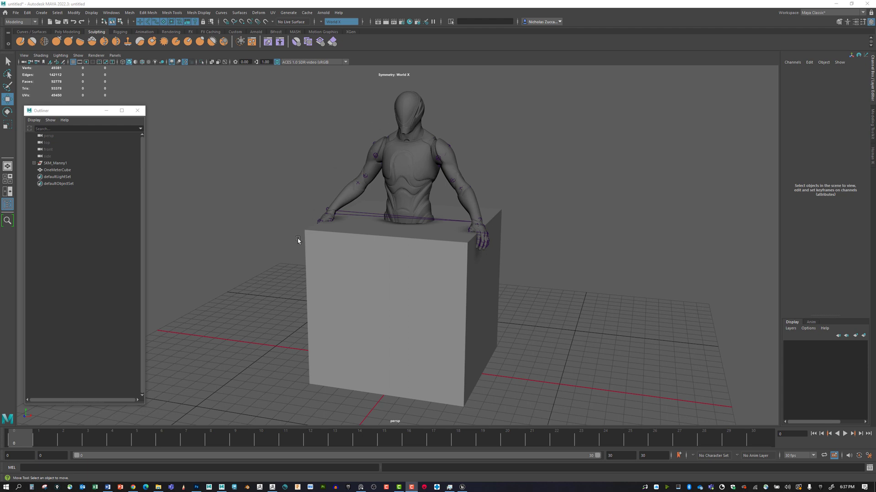
Step: Select OneMeterCube, check its polyCube1 creation dimensions, and hide it
{"action": "left_click", "coordinate": [368, 231]}
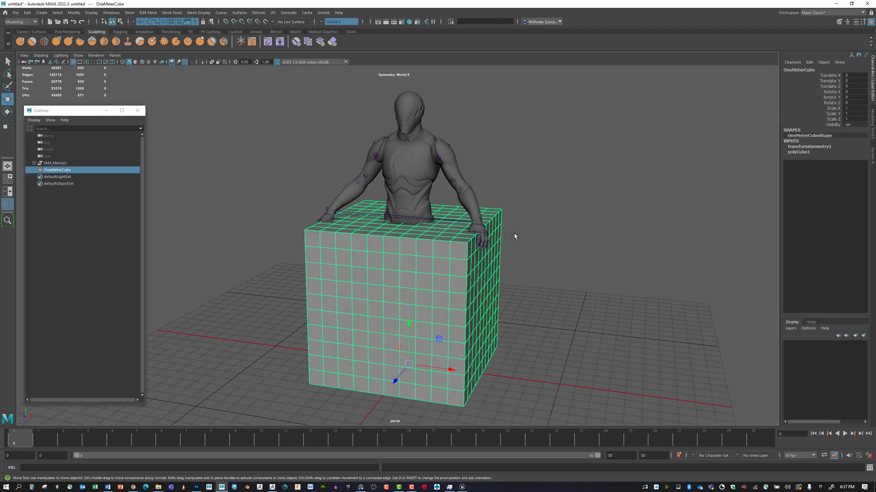
{"action": "mouse_move", "coordinate": [528, 238]}
{"action": "left_mouse_down", "text": "alt"}
{"action": "mouse_move", "coordinate": [506, 242]}
{"action": "mouse_move", "coordinate": [532, 241]}
{"action": "left_mouse_up", "text": "alt"}
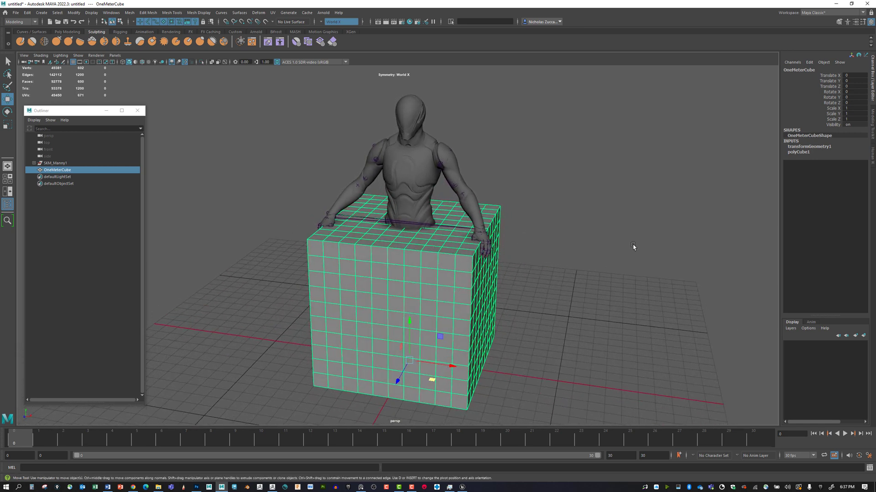
{"action": "left_click", "coordinate": [803, 153]}
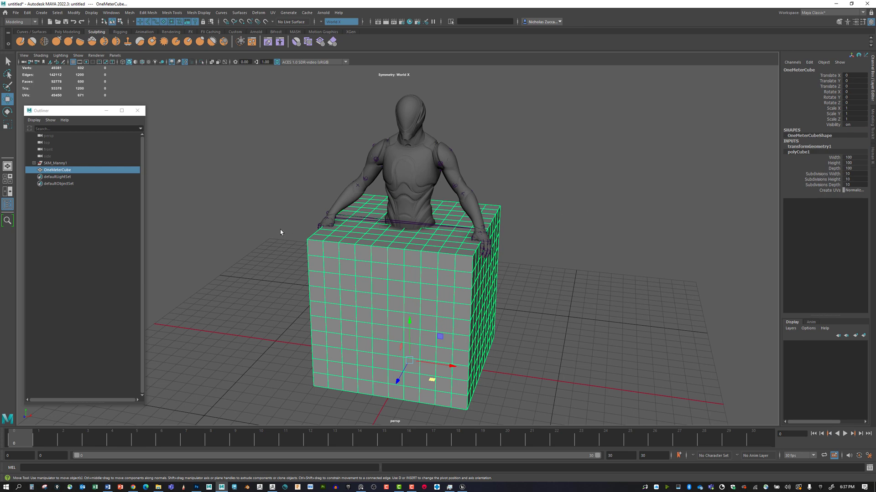
{"action": "left_click", "coordinate": [218, 195]}
{"action": "left_click", "coordinate": [58, 170]}
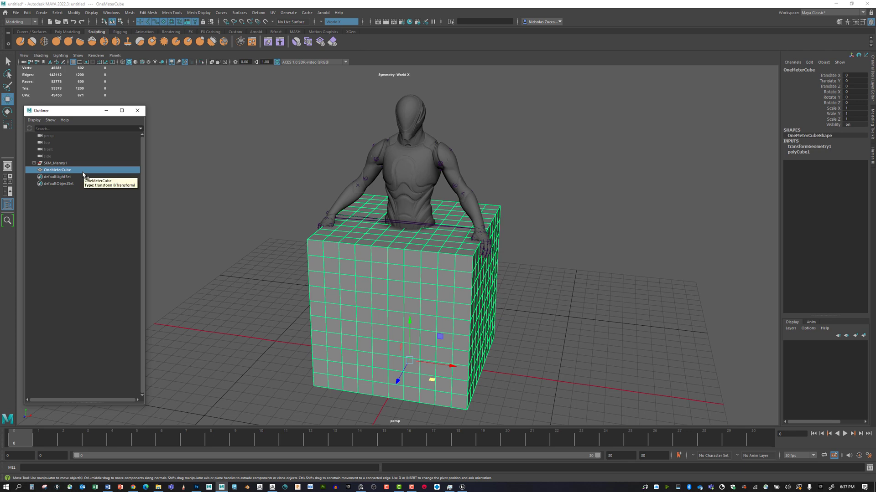
{"action": "key", "text": "ctrl+h"}
Step: Bring up the Polygon Cube Options, showing width, height and depth of 100
{"action": "left_click", "coordinate": [91, 13]}
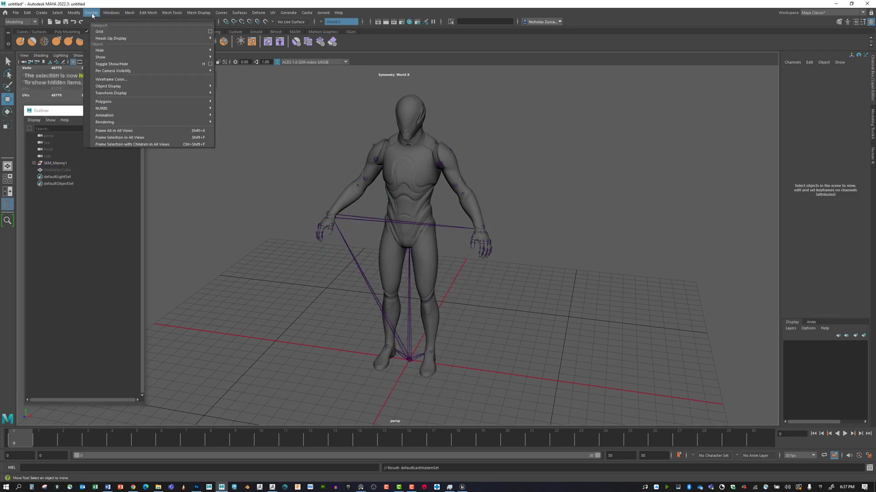
{"action": "mouse_move", "coordinate": [112, 56]}
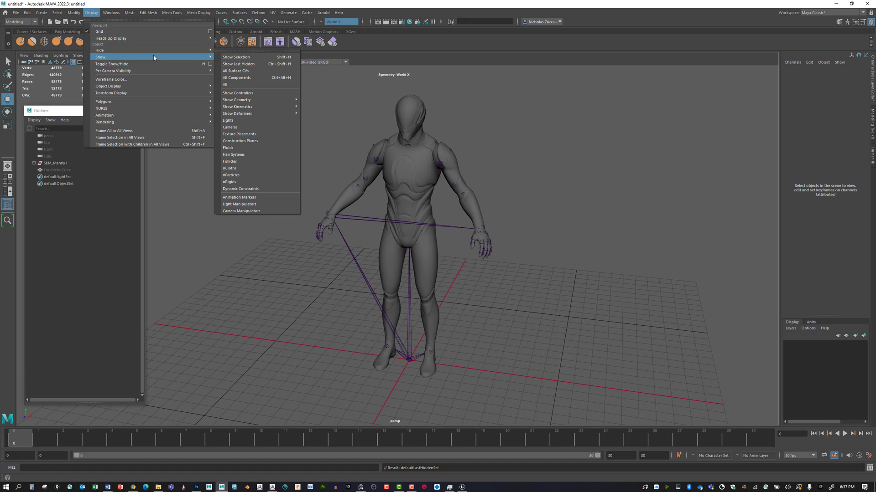
{"action": "left_click", "coordinate": [40, 12]}
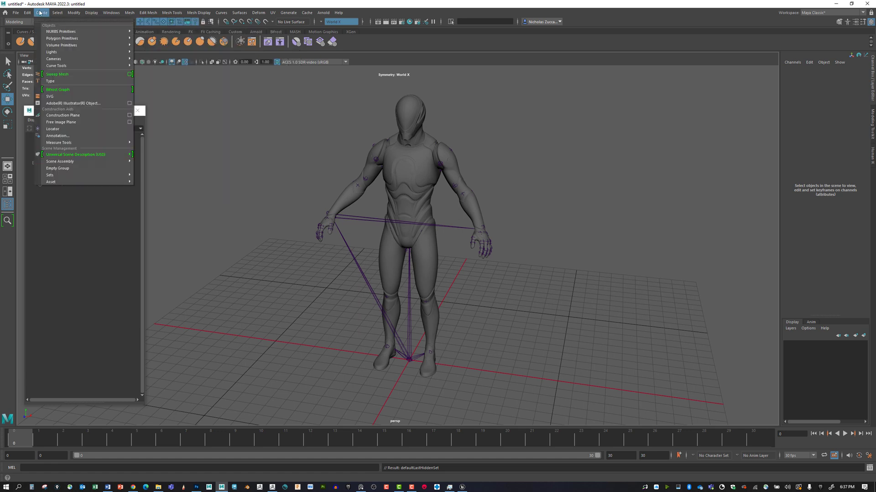
{"action": "mouse_move", "coordinate": [59, 39]}
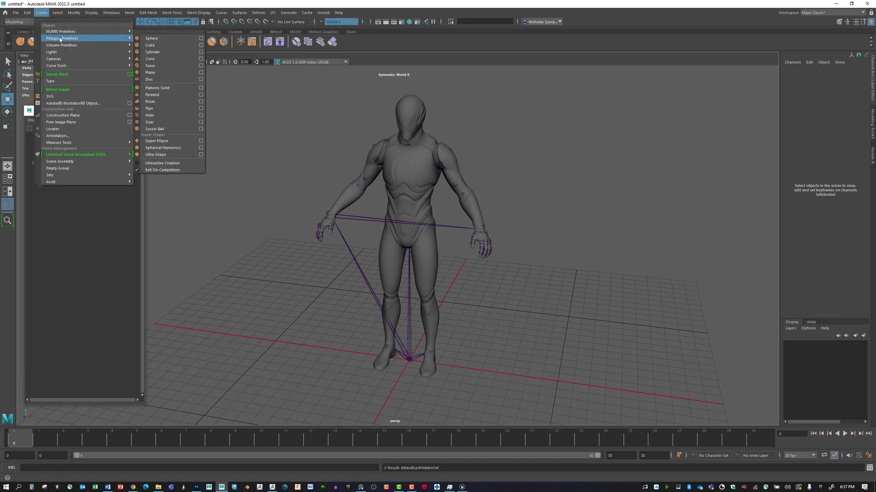
{"action": "left_click", "coordinate": [201, 45]}
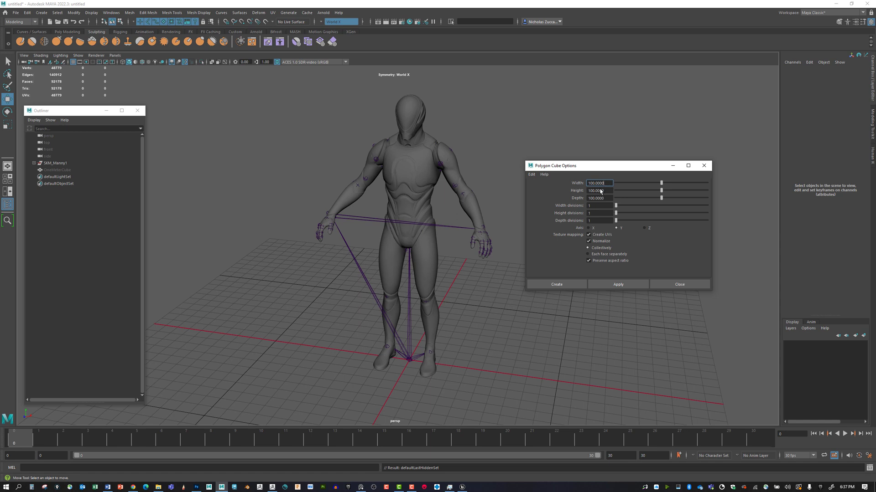
Step: Create a new 100-unit polygon cube, pCube1, and close the options
{"action": "left_click", "coordinate": [619, 285]}
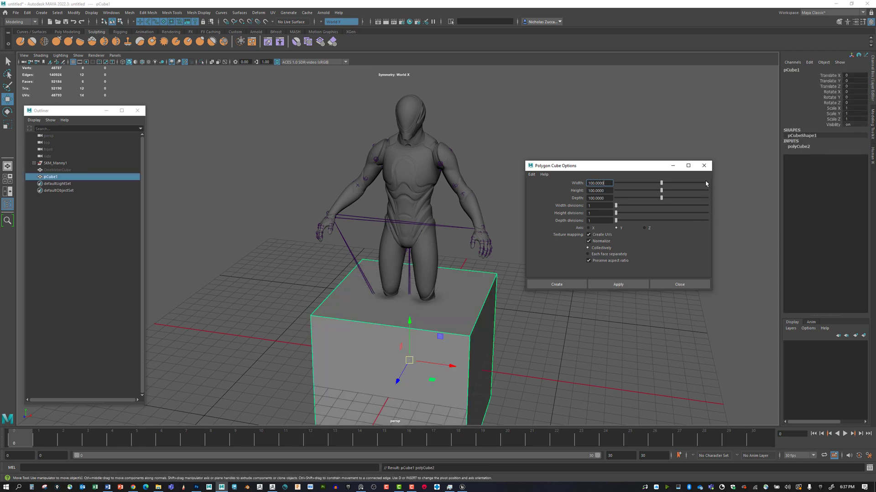
{"action": "left_click", "coordinate": [703, 166]}
{"action": "left_click_drag", "start_coordinate": [567, 293], "coordinate": [419, 190], "text": "alt"}
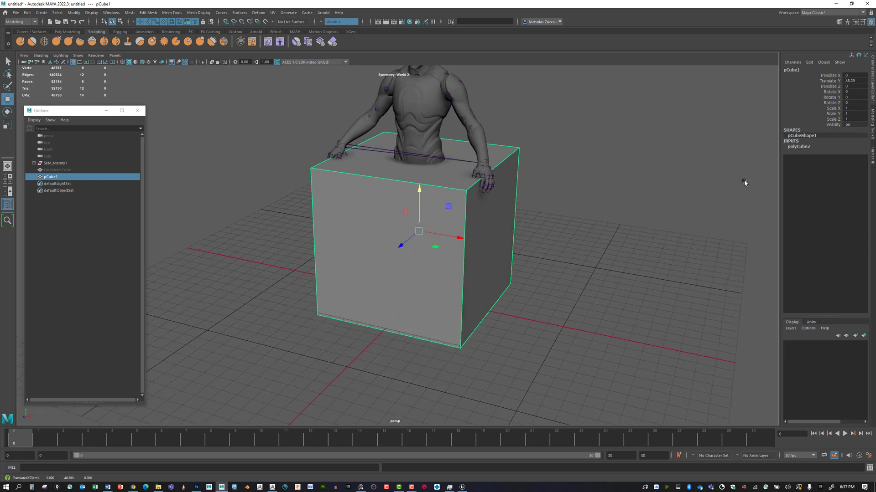
{"action": "left_click", "coordinate": [872, 22]}
{"action": "left_click", "coordinate": [872, 22]}
Step: Set pCube1's Translate Y to 50 and Translate Z to 0
{"action": "left_click", "coordinate": [858, 81]}
{"action": "type", "text": "50"}
{"action": "key", "text": "Return"}
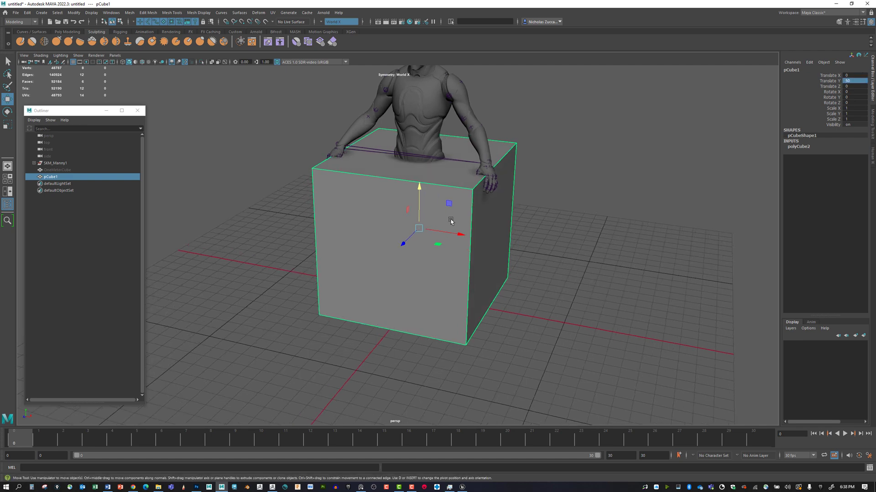
{"action": "left_click_drag", "start_coordinate": [416, 195], "coordinate": [412, 219]}
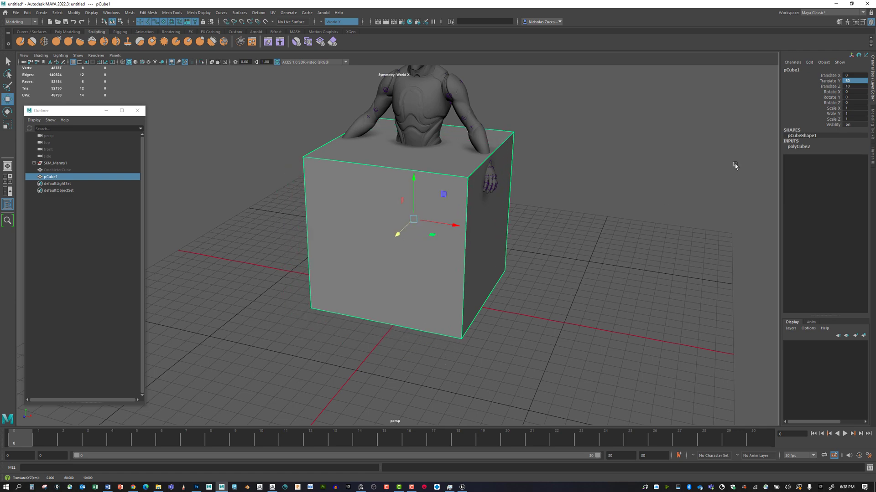
{"action": "double_click", "coordinate": [857, 86]}
{"action": "type", "text": "0"}
{"action": "key", "text": "Return"}
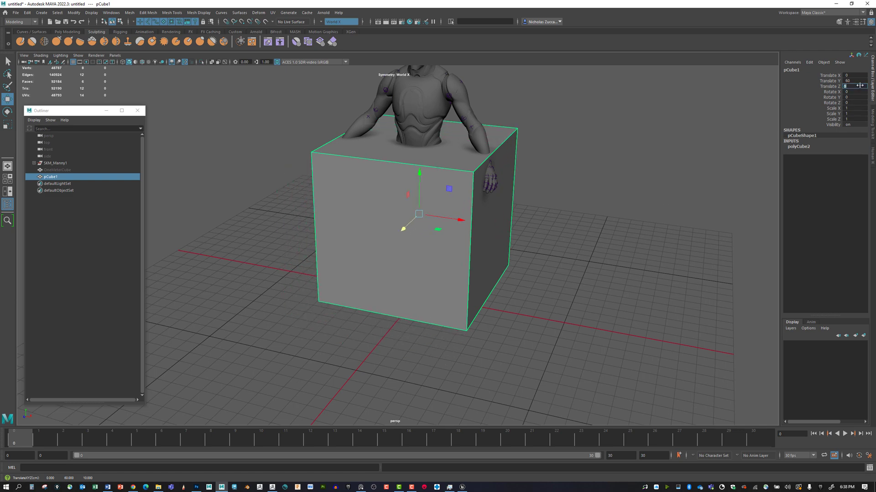
Step: Keep Translate Y at 50 so the cube rests on the grid, and enable Snap to Grids
{"action": "double_click", "coordinate": [852, 81]}
{"action": "type", "text": "50"}
{"action": "key", "text": "Return"}
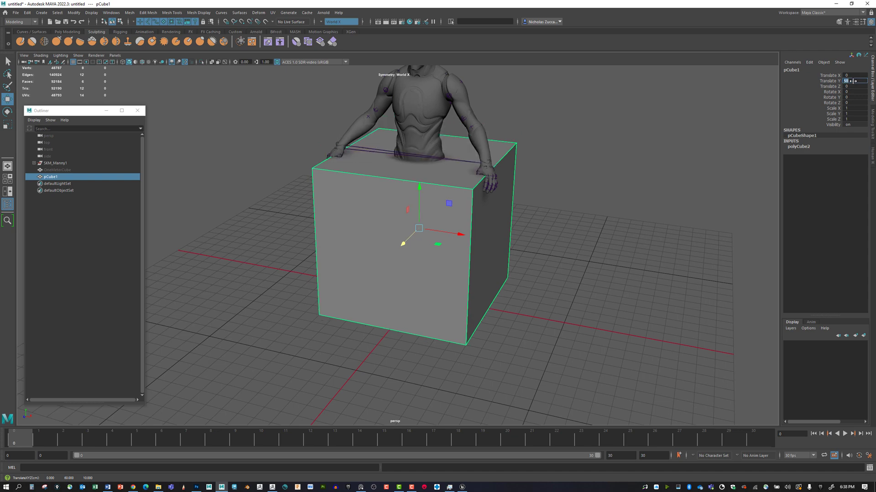
{"action": "left_click_drag", "start_coordinate": [418, 188], "coordinate": [418, 271]}
{"action": "left_click_drag", "start_coordinate": [414, 303], "coordinate": [407, 243]}
{"action": "middle_click_drag", "start_coordinate": [440, 235], "coordinate": [440, 258], "text": "alt"}
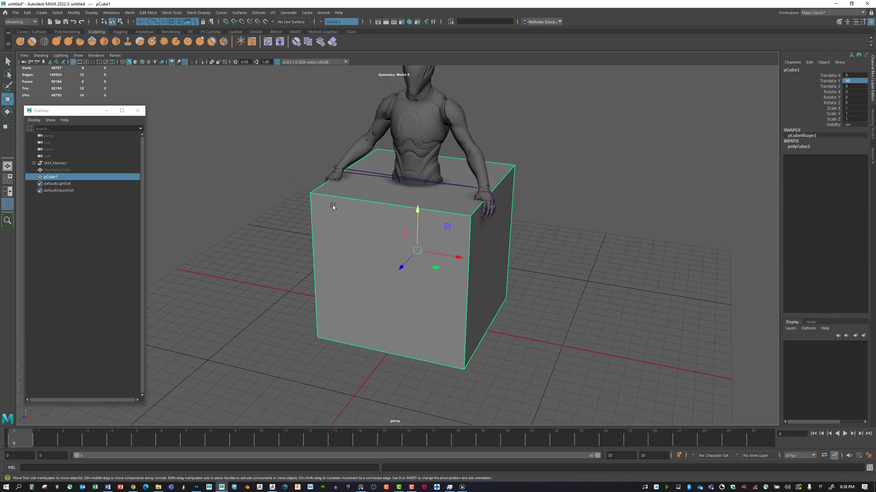
{"action": "left_click", "coordinate": [227, 24]}
Step: Freeze pCube1's transformations so they read zero
{"action": "left_click", "coordinate": [74, 13]}
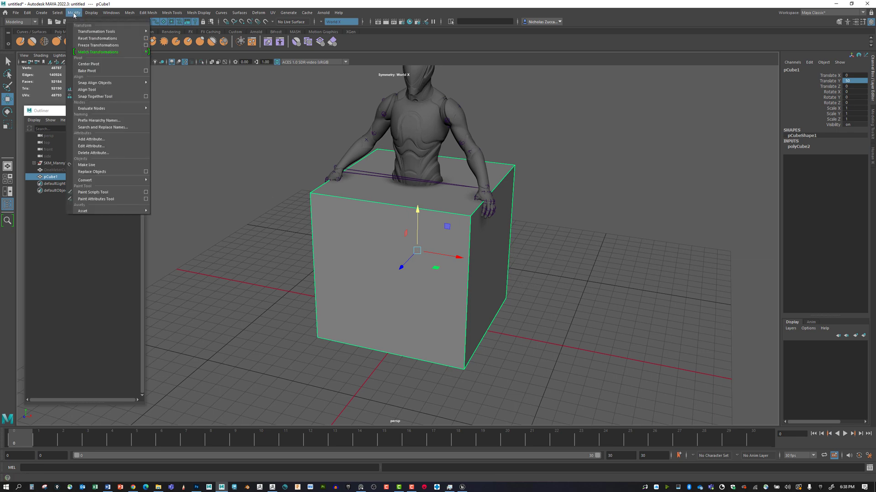
{"action": "left_click", "coordinate": [94, 45]}
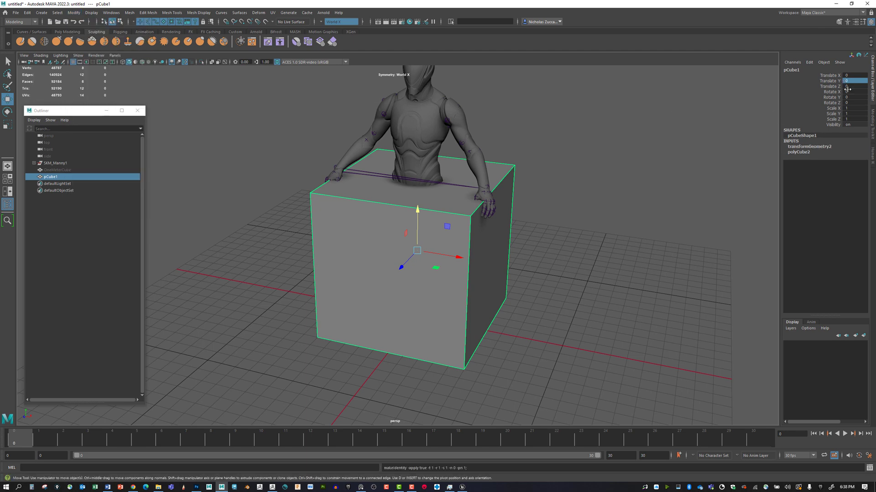
{"action": "left_click", "coordinate": [75, 13]}
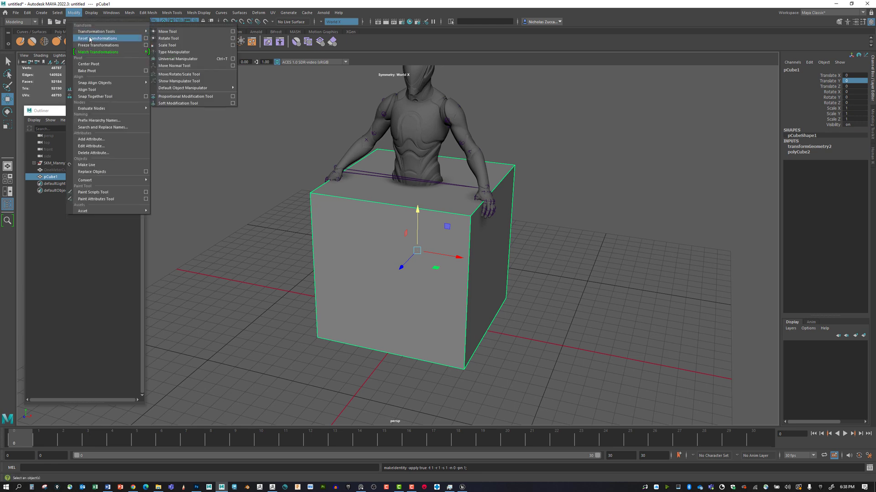
{"action": "left_click", "coordinate": [282, 154]}
Step: Reselect the cube and start editing its pivot with D
{"action": "left_click_drag", "start_coordinate": [283, 155], "coordinate": [289, 155], "text": "alt"}
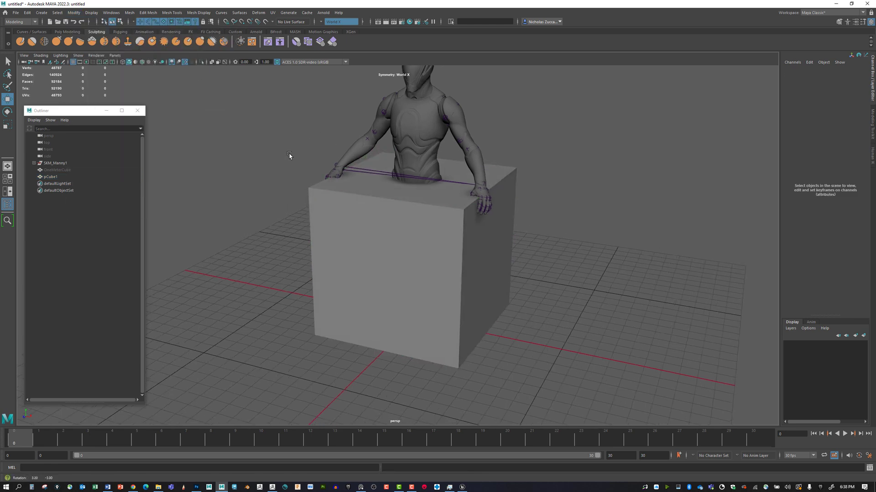
{"action": "left_click", "coordinate": [347, 196]}
{"action": "left_click_drag", "start_coordinate": [398, 223], "coordinate": [236, 308], "text": "alt"}
{"action": "key", "text": "d"}
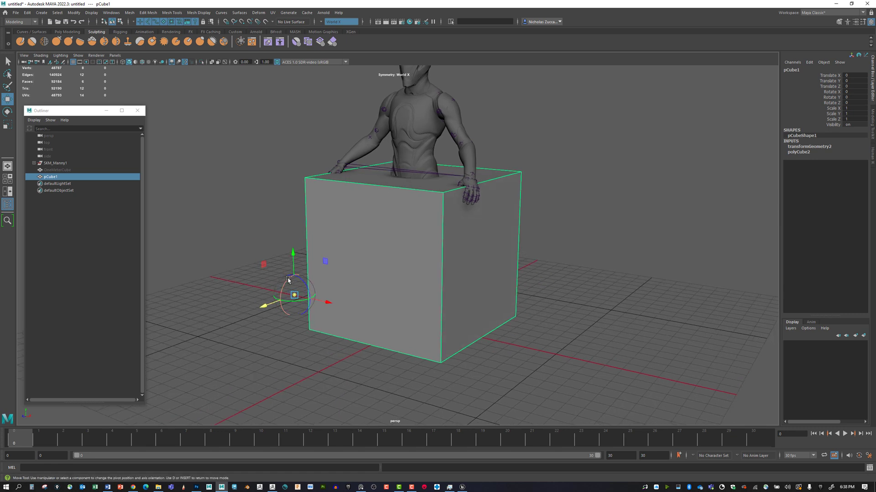
Step: Snap the cube's pivot to its bottom-front corner using vertex snapping
{"action": "left_click", "coordinate": [242, 23]}
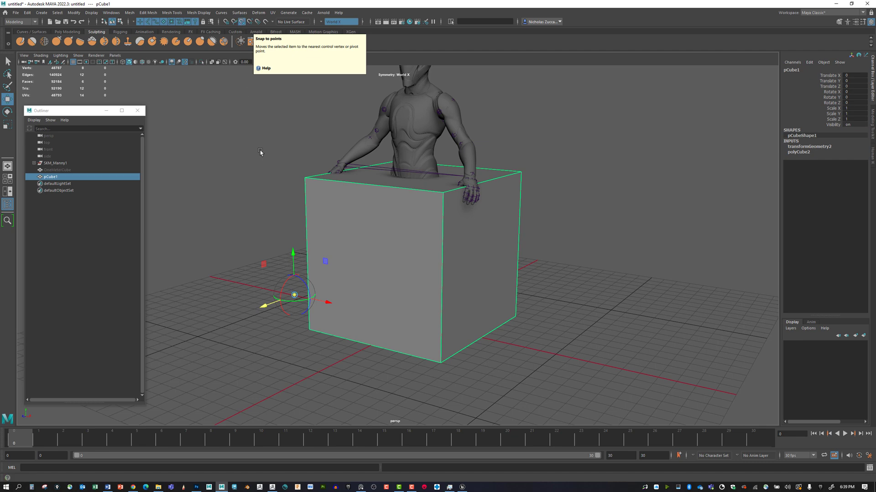
{"action": "left_click_drag", "start_coordinate": [299, 298], "coordinate": [314, 332]}
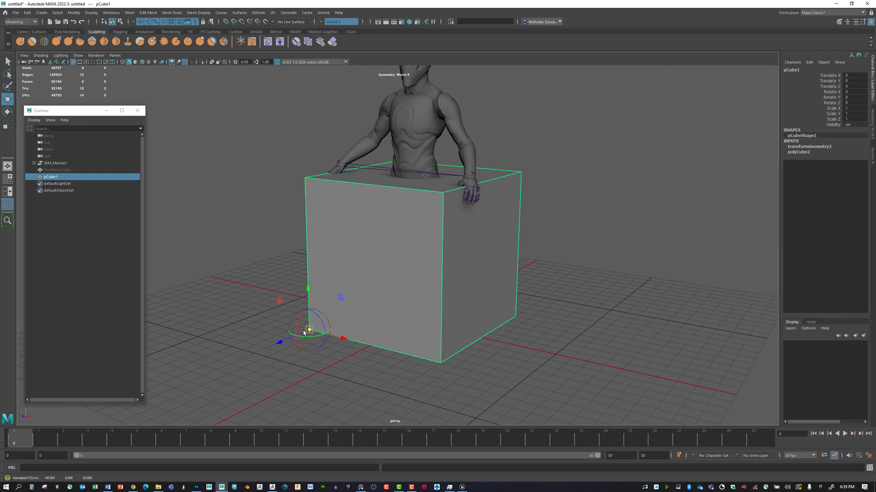
{"action": "key", "text": "d"}
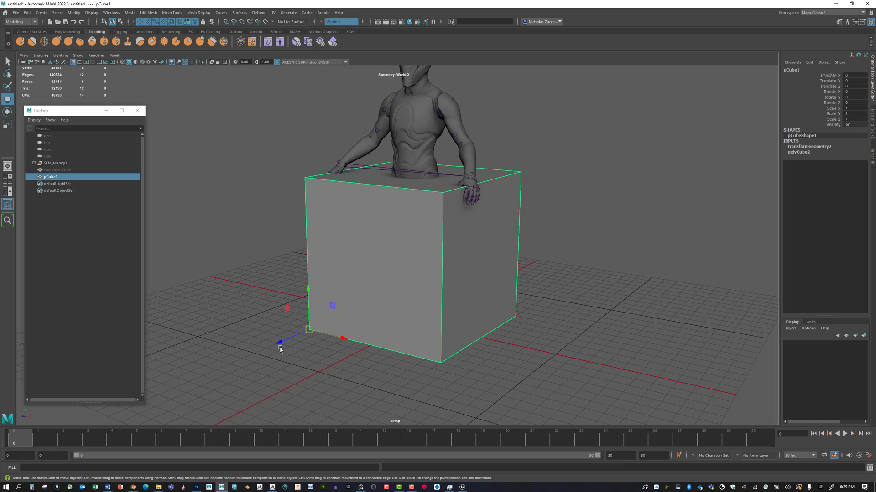
Step: Move the cube to X 50, Z -50 around the character's lower body
{"action": "left_click_drag", "start_coordinate": [283, 343], "coordinate": [377, 287], "text": "alt"}
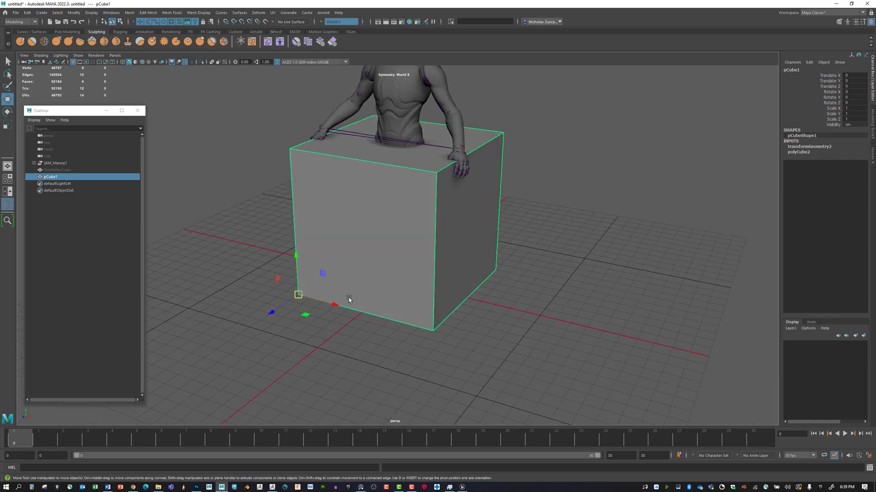
{"action": "left_click_drag", "start_coordinate": [401, 328], "coordinate": [431, 325], "text": "alt"}
{"action": "left_click_drag", "start_coordinate": [347, 293], "coordinate": [333, 306], "text": "alt"}
{"action": "left_click_drag", "start_coordinate": [271, 326], "coordinate": [396, 281]}
{"action": "left_click_drag", "start_coordinate": [452, 328], "coordinate": [361, 306], "text": "alt"}
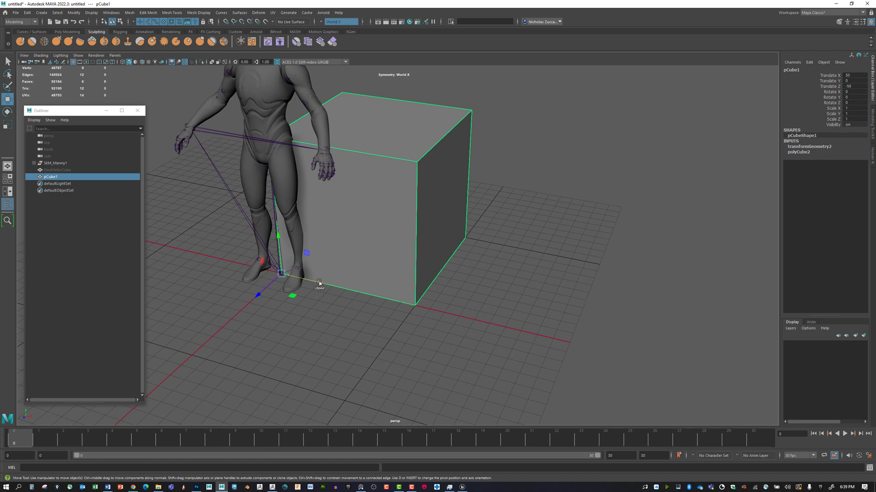
Step: Remove the extra pCube2 and pCube3 copies and undo back to a single pCube1
{"action": "mouse_move", "coordinate": [319, 283]}
{"action": "left_mouse_down", "text": "shift"}
{"action": "mouse_move", "coordinate": [483, 309]}
{"action": "mouse_move", "coordinate": [422, 304]}
{"action": "mouse_move", "coordinate": [429, 307]}
{"action": "mouse_move", "coordinate": [647, 332]}
{"action": "mouse_move", "coordinate": [572, 333]}
{"action": "left_mouse_up", "text": "shift"}
{"action": "left_click_drag", "start_coordinate": [405, 332], "coordinate": [403, 322], "text": "alt"}
{"action": "key", "text": "Delete"}
{"action": "left_click", "coordinate": [501, 241]}
{"action": "key", "text": "Delete"}
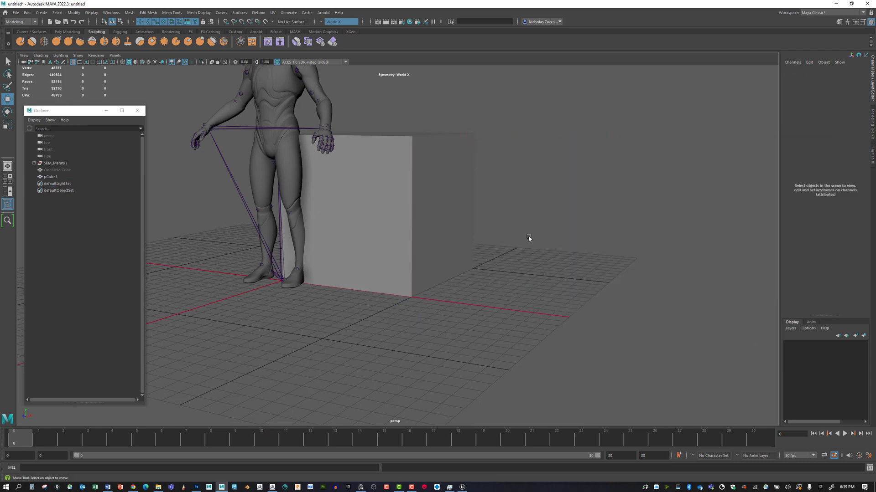
{"action": "left_click", "coordinate": [402, 269]}
{"action": "left_click_drag", "start_coordinate": [416, 272], "coordinate": [428, 280], "text": "alt"}
{"action": "key", "text": "ctrl+z"}
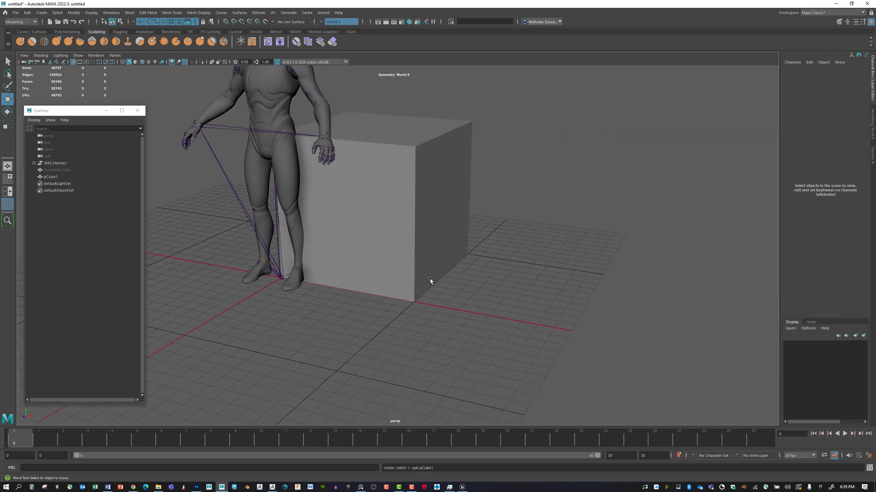
{"action": "key", "text": "ctrl+z"}
{"action": "key", "text": "ctrl+z"}
{"action": "key", "text": "ctrl+z"}
{"action": "key", "text": "ctrl+z"}
{"action": "key", "text": "ctrl+z"}
{"action": "key", "text": "ctrl+z"}
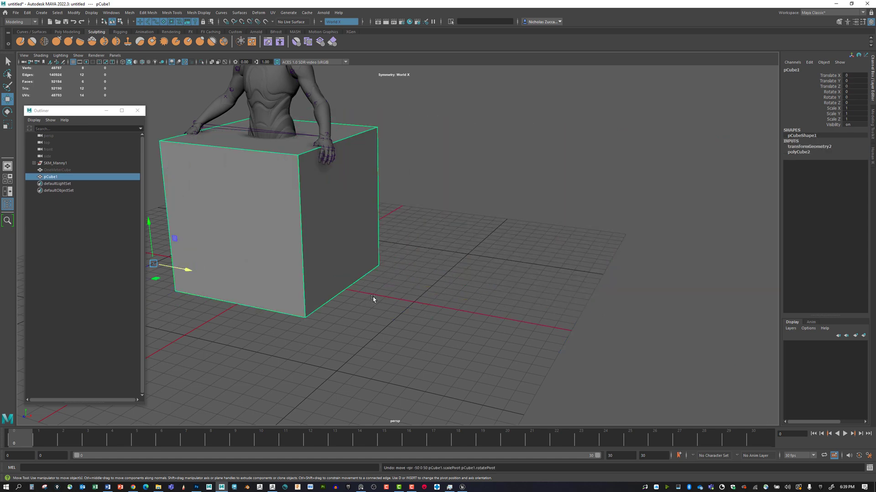
{"action": "key", "text": "ctrl+z"}
Step: Reset pCube1's transformations with Modify > Reset Transformations
{"action": "middle_click_drag", "start_coordinate": [318, 248], "coordinate": [381, 273], "text": "alt"}
{"action": "left_click", "coordinate": [74, 13]}
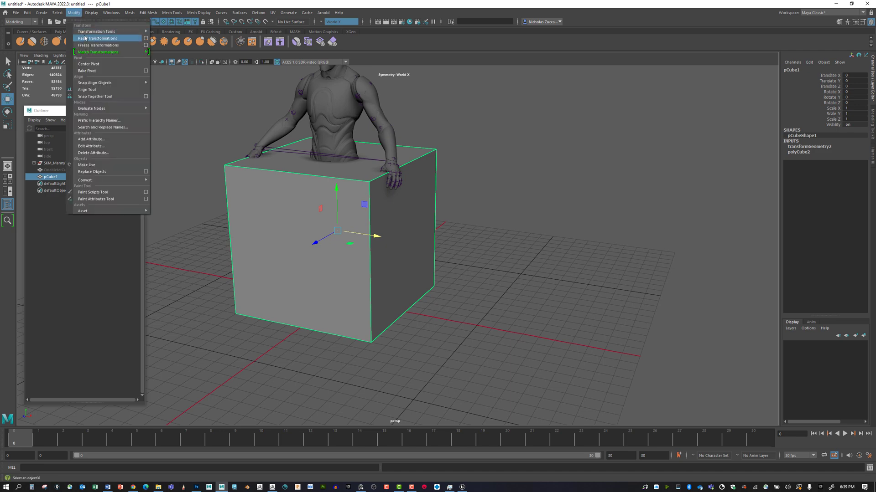
{"action": "left_click", "coordinate": [174, 131]}
Step: Test-move the cube, undo it, then switch pCube1 to Edge mode
{"action": "left_click_drag", "start_coordinate": [363, 291], "coordinate": [358, 311], "text": "alt"}
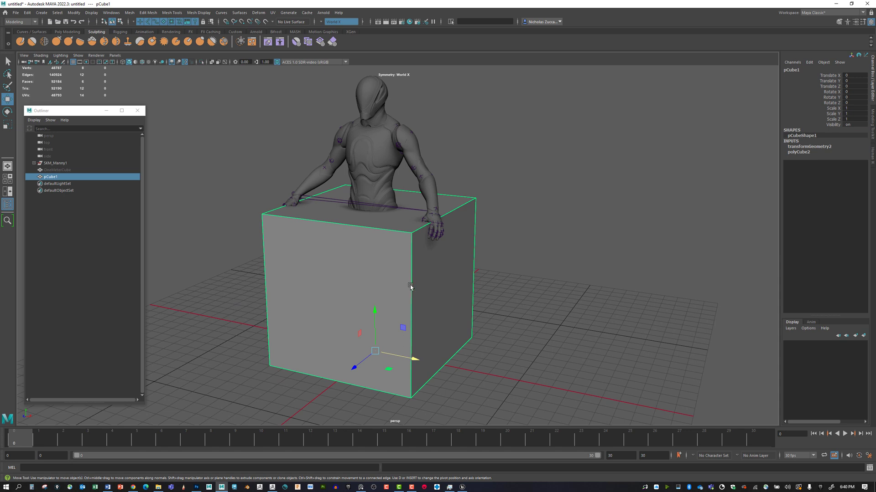
{"action": "left_click_drag", "start_coordinate": [392, 331], "coordinate": [361, 346], "text": "alt"}
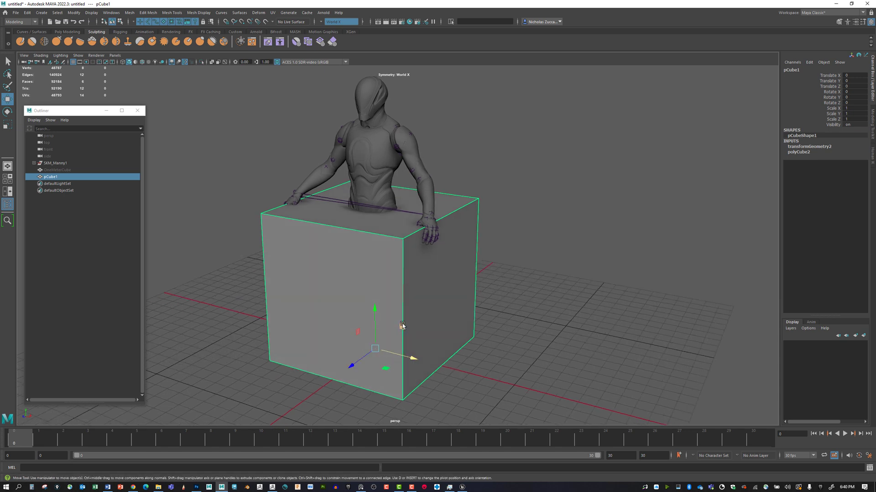
{"action": "left_click_drag", "start_coordinate": [402, 326], "coordinate": [426, 348]}
{"action": "key", "text": "ctrl+z"}
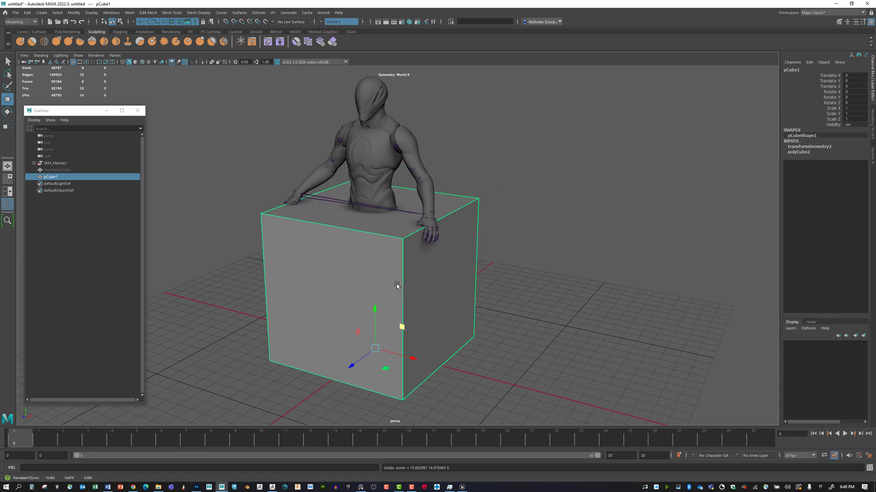
{"action": "right_click_drag", "start_coordinate": [399, 270], "coordinate": [399, 250]}
Step: Trial-pull the cube's top front edge twice, undoing each move
{"action": "left_click", "coordinate": [391, 239]}
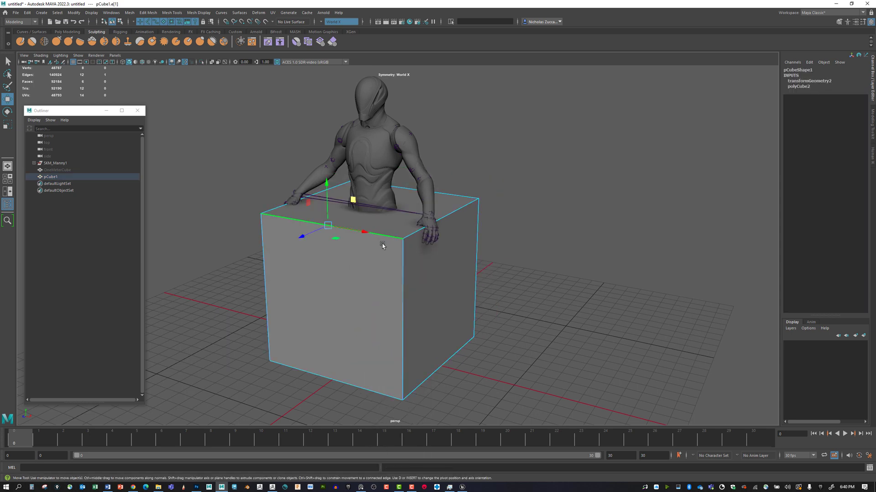
{"action": "left_click_drag", "start_coordinate": [351, 204], "coordinate": [296, 230]}
{"action": "key", "text": "ctrl+z"}
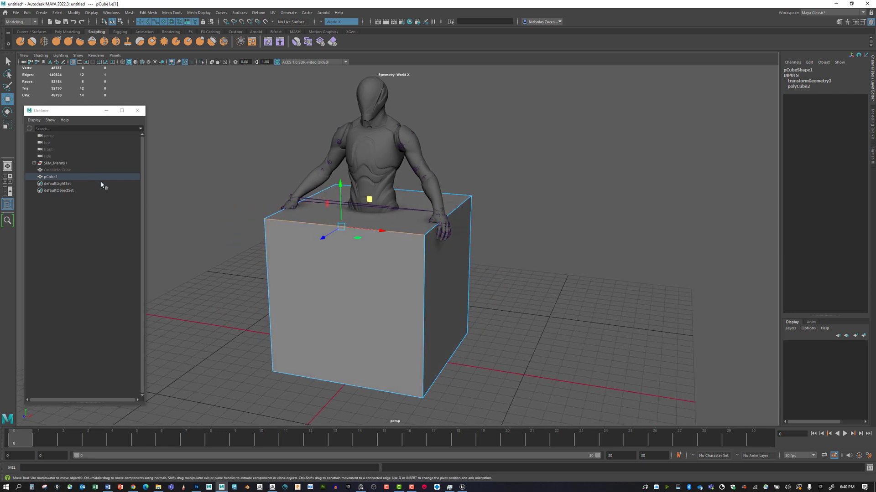
{"action": "left_click", "coordinate": [21, 131]}
{"action": "left_click", "coordinate": [313, 225]}
{"action": "left_click_drag", "start_coordinate": [378, 205], "coordinate": [282, 222]}
{"action": "key", "text": "ctrl+z"}
Step: Set Symmetry to Off in the Move tool's Tool Settings
{"action": "double_click", "coordinate": [7, 99]}
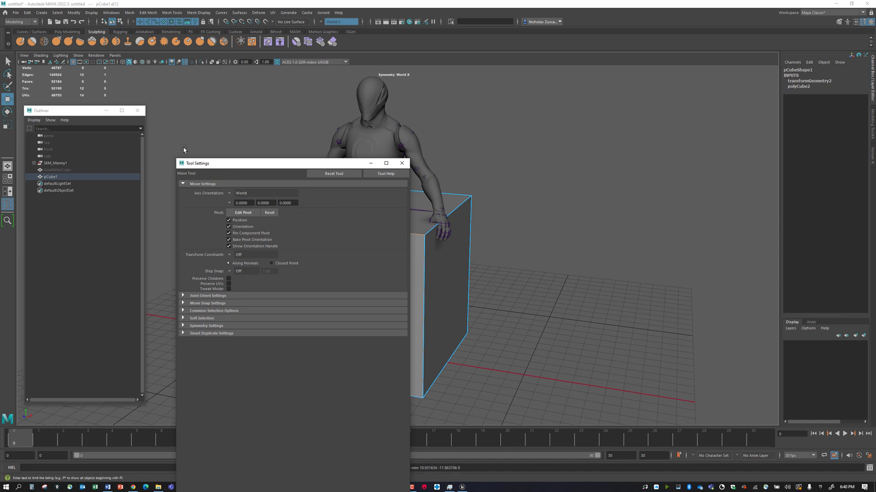
{"action": "left_click_drag", "start_coordinate": [215, 165], "coordinate": [548, 60]}
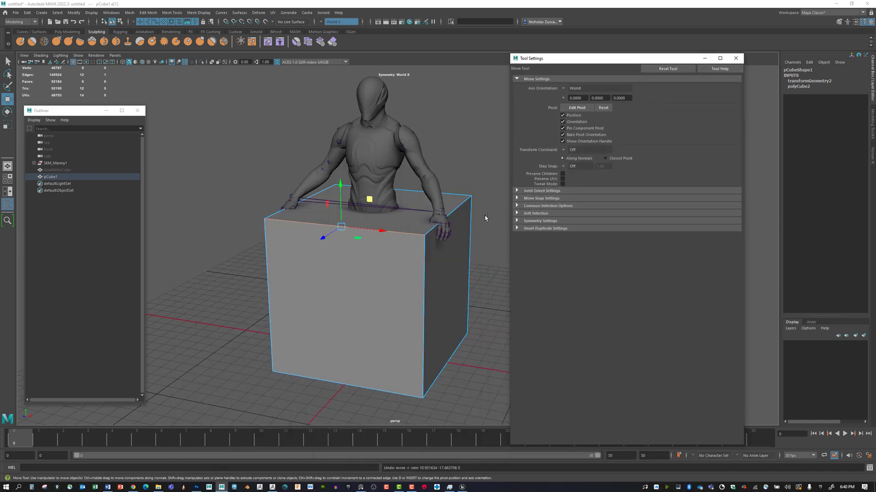
{"action": "left_click", "coordinate": [521, 222]}
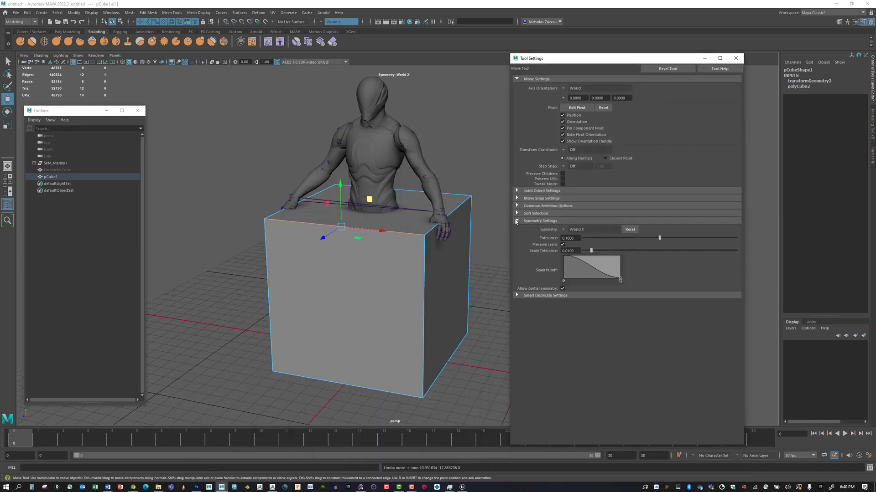
{"action": "left_click", "coordinate": [561, 229]}
{"action": "left_click", "coordinate": [572, 232]}
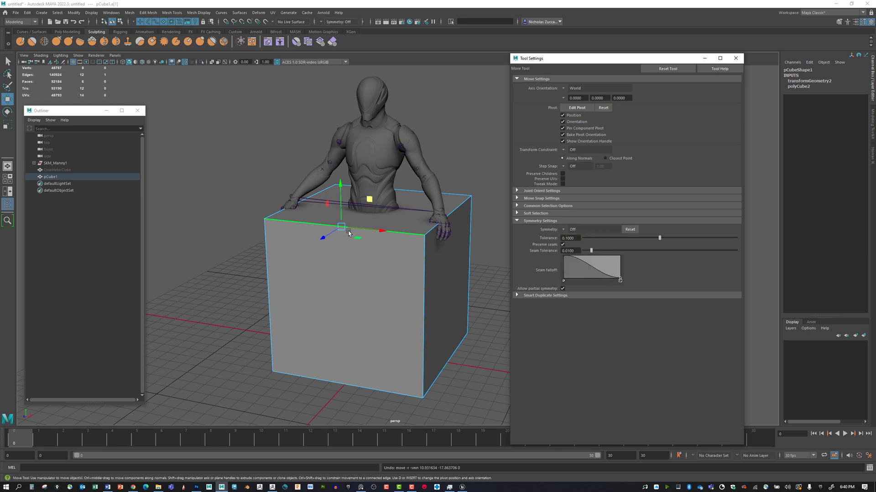
Step: Test moving and rotating the top edge, undoing each change
{"action": "left_click_drag", "start_coordinate": [365, 203], "coordinate": [469, 254]}
{"action": "key", "text": "ctrl+z"}
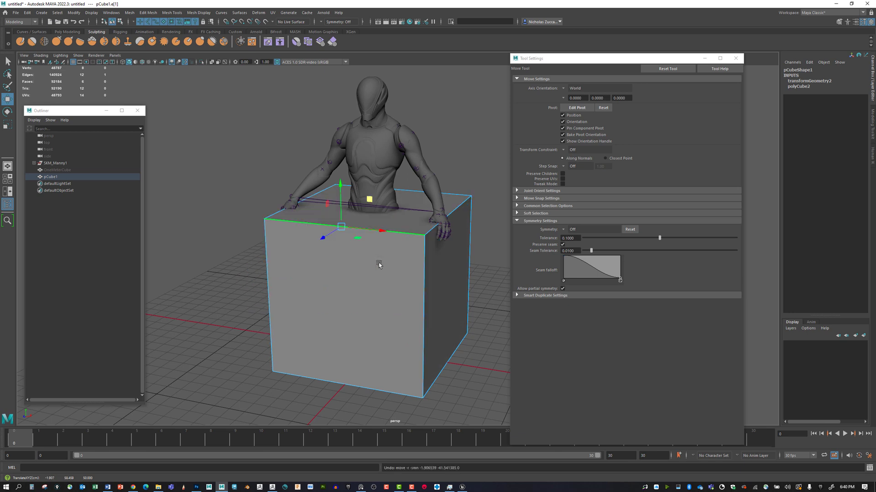
{"action": "left_click_drag", "start_coordinate": [465, 290], "coordinate": [432, 294], "text": "alt"}
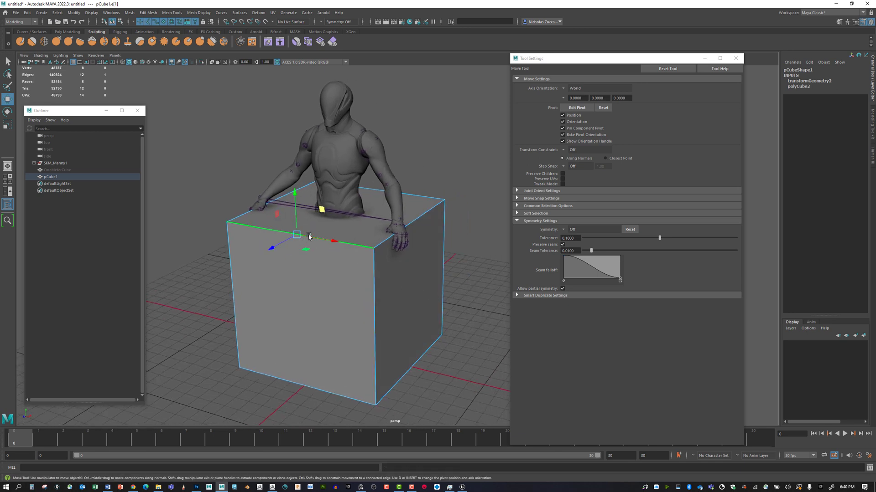
{"action": "key", "text": "e"}
{"action": "left_click_drag", "start_coordinate": [319, 215], "coordinate": [295, 187]}
{"action": "key", "text": "ctrl+z"}
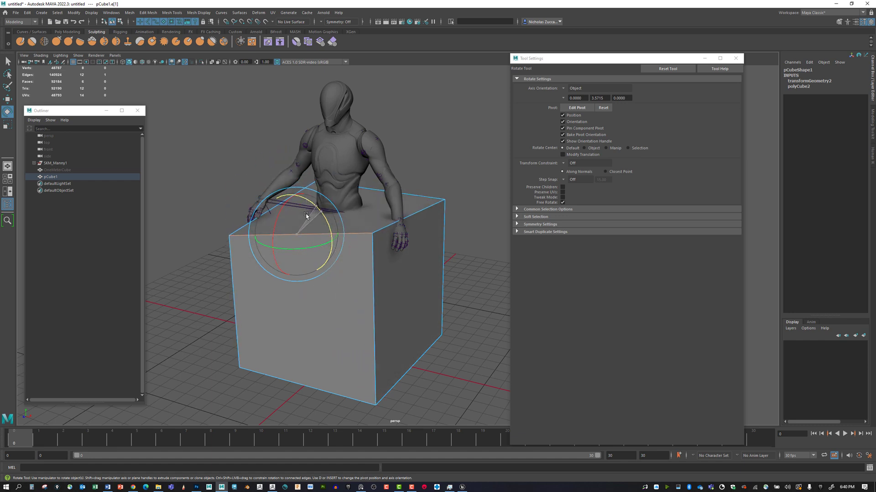
{"action": "left_click_drag", "start_coordinate": [307, 250], "coordinate": [277, 257]}
{"action": "key", "text": "ctrl+z"}
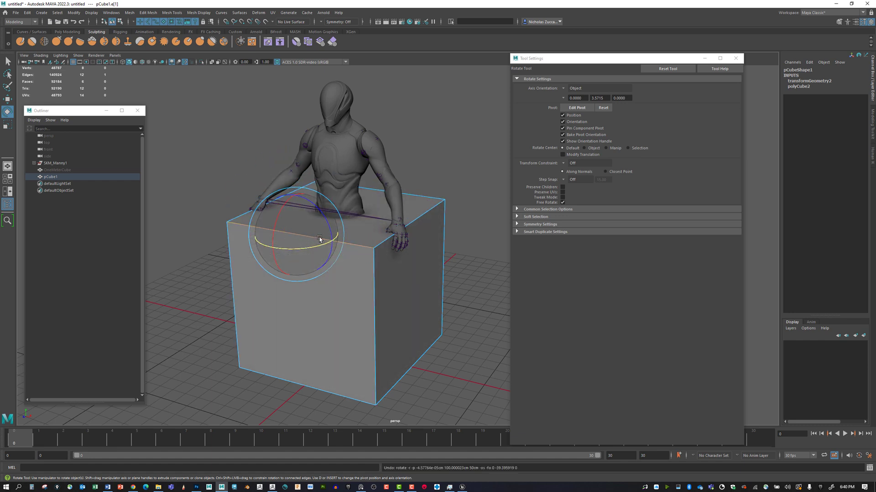
Step: Switch to Vertex mode, select two corner vertices and trial-rotate them, then return to Move
{"action": "right_click", "coordinate": [357, 252]}
{"action": "mouse_move", "coordinate": [373, 257]}
{"action": "right_mouse_down"}
{"action": "mouse_move", "coordinate": [376, 243]}
{"action": "mouse_move", "coordinate": [389, 248]}
{"action": "mouse_move", "coordinate": [363, 257]}
{"action": "right_mouse_up"}
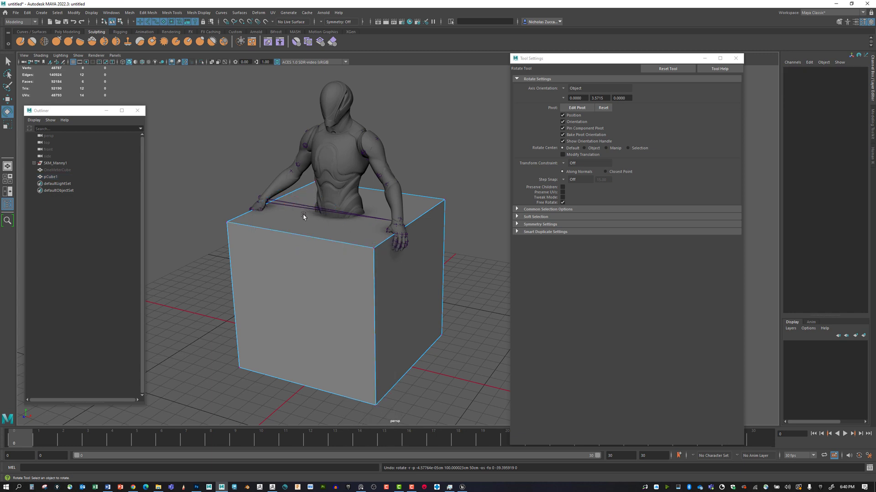
{"action": "left_click_drag", "start_coordinate": [342, 258], "coordinate": [392, 271], "text": "alt"}
{"action": "right_click", "coordinate": [390, 268]}
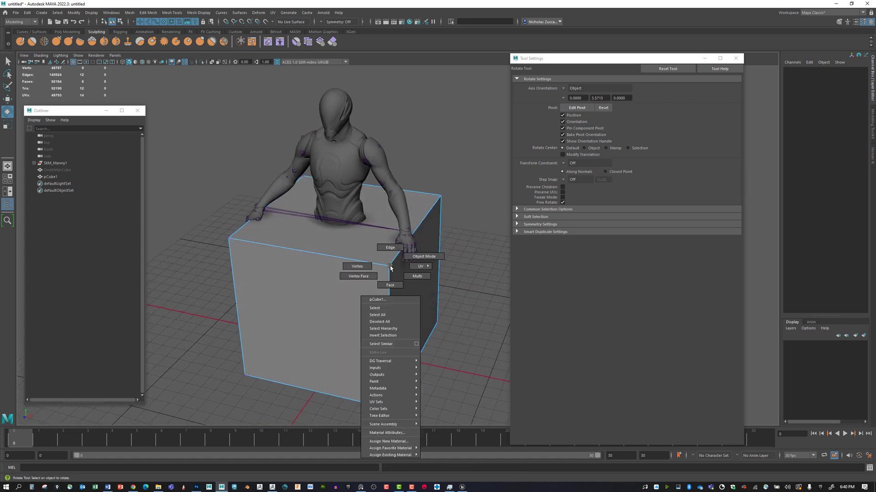
{"action": "right_click_drag", "start_coordinate": [390, 269], "coordinate": [377, 267]}
{"action": "left_click", "coordinate": [390, 268]}
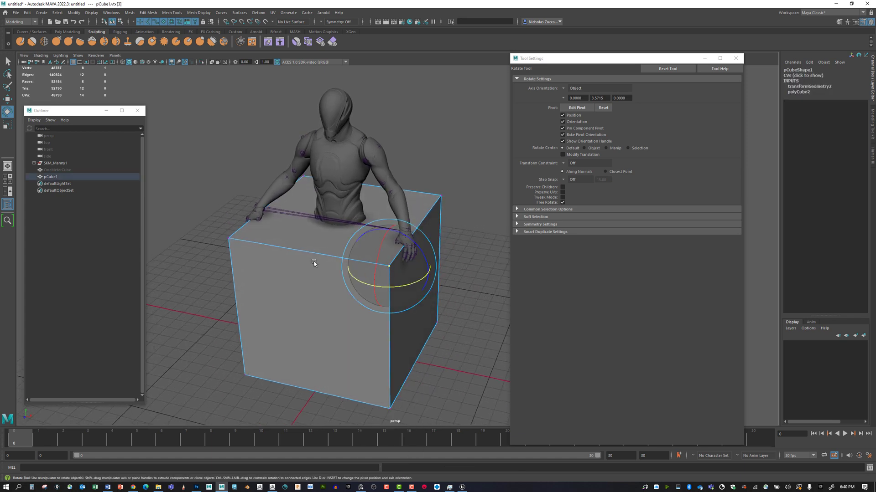
{"action": "left_click", "coordinate": [229, 238], "text": "shift"}
{"action": "left_click_drag", "start_coordinate": [314, 259], "coordinate": [342, 249]}
{"action": "key", "text": "ctrl+z"}
{"action": "key", "text": "ctrl+z"}
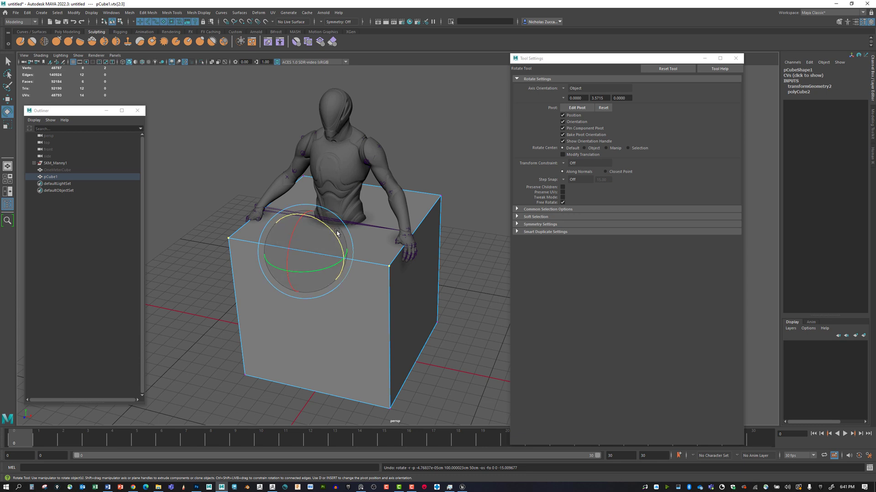
{"action": "left_click_drag", "start_coordinate": [335, 233], "coordinate": [332, 267]}
{"action": "key", "text": "w"}
{"action": "left_click_drag", "start_coordinate": [267, 256], "coordinate": [353, 284], "text": "alt"}
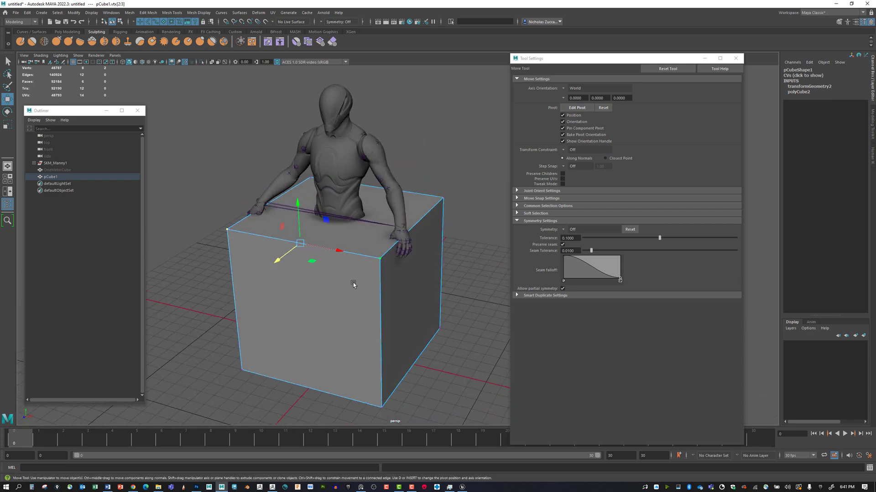
Step: In Face mode, trial-move and rotate the front face, undoing each edit
{"action": "right_click", "coordinate": [381, 282]}
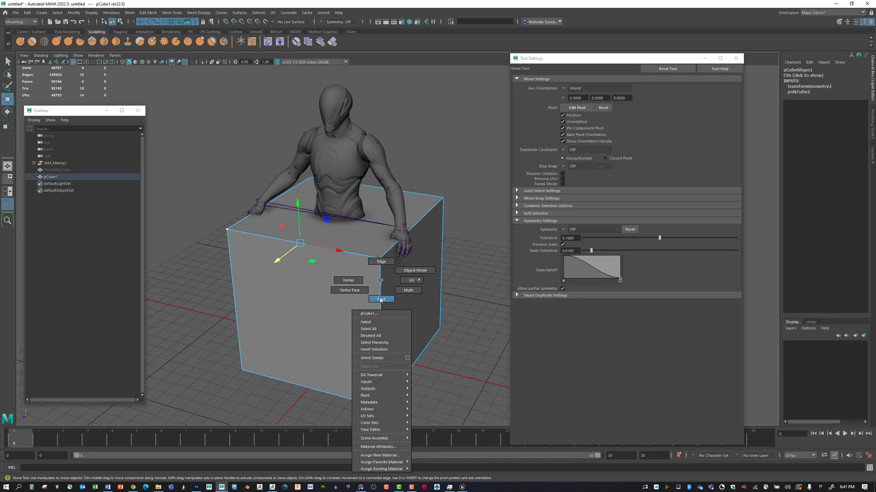
{"action": "left_click", "coordinate": [380, 299]}
{"action": "left_click", "coordinate": [352, 286]}
{"action": "left_click_drag", "start_coordinate": [293, 336], "coordinate": [434, 278]}
{"action": "key", "text": "ctrl+z"}
{"action": "key", "text": "e"}
{"action": "key", "text": "w"}
{"action": "key", "text": "ctrl+z"}
{"action": "key", "text": "ctrl+z"}
Step: Close Tool Settings, switch to Edge mode, and undo a stray skeleton selection
{"action": "left_click", "coordinate": [735, 58]}
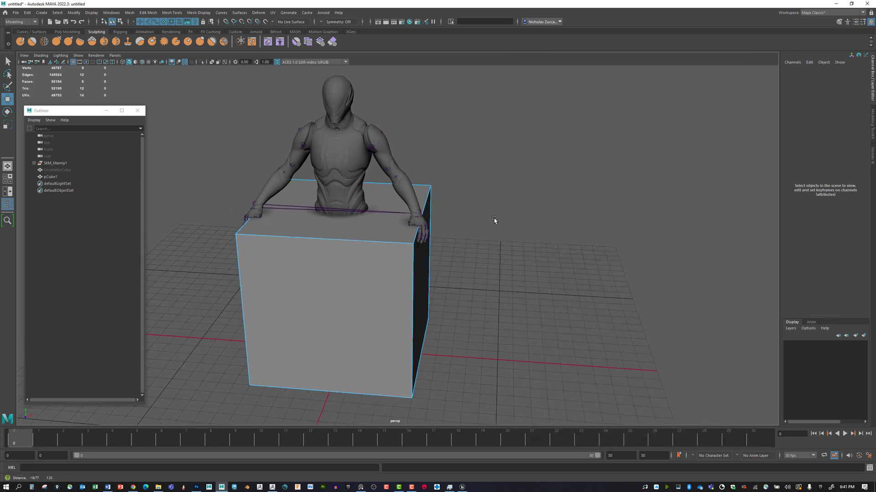
{"action": "left_click_drag", "start_coordinate": [513, 217], "coordinate": [494, 250], "text": "alt"}
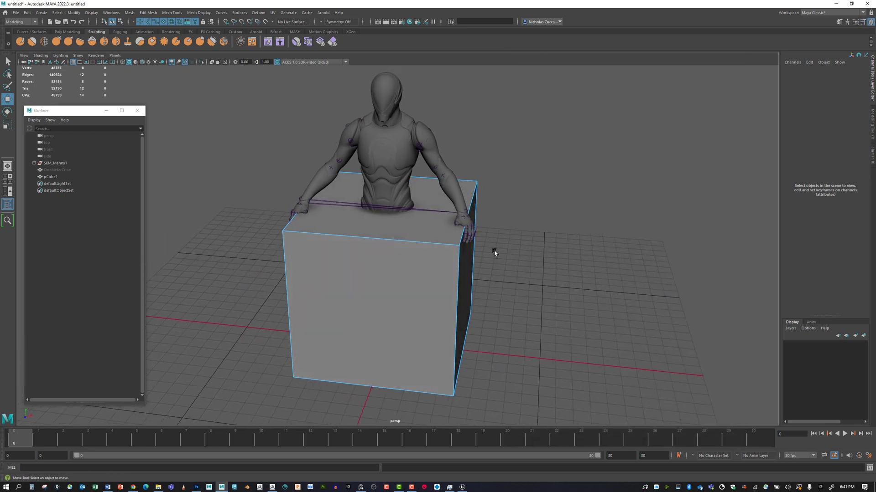
{"action": "right_click", "coordinate": [455, 323]}
{"action": "left_click", "coordinate": [455, 278]}
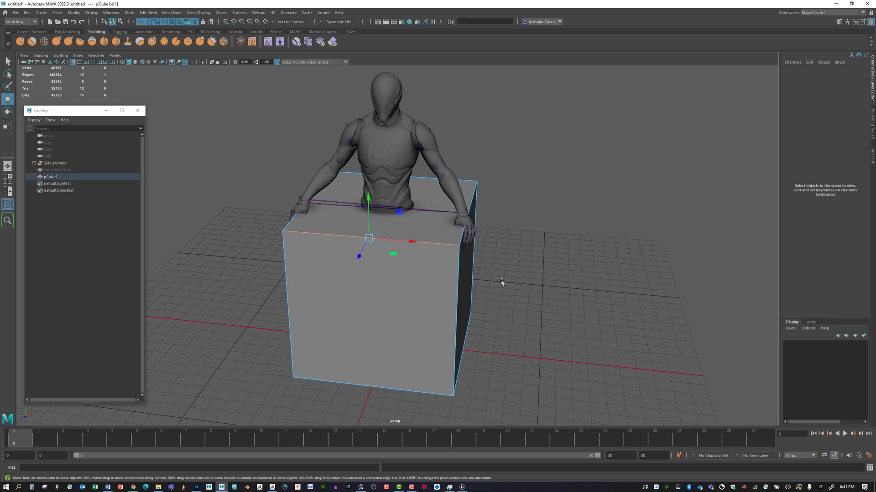
{"action": "left_click_drag", "start_coordinate": [245, 147], "coordinate": [506, 346]}
{"action": "key", "text": "ctrl+z"}
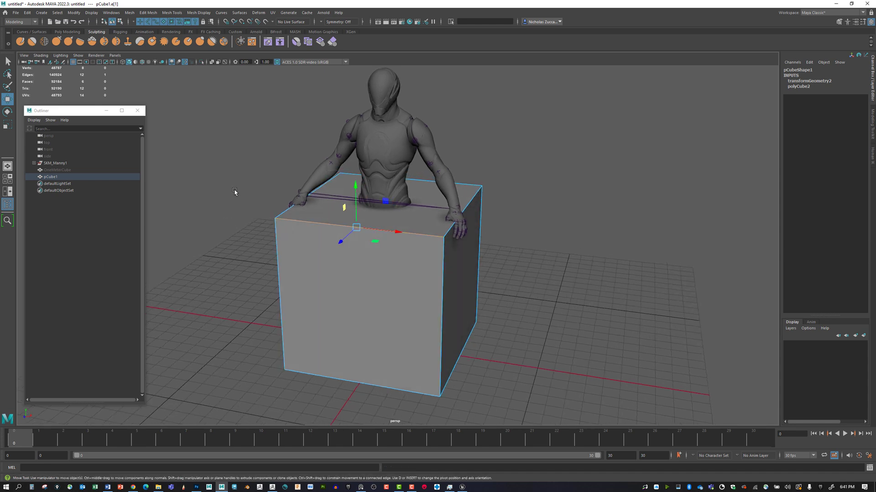
Step: Hide SKM_Manny1 from the Outliner and select pCube1
{"action": "left_click", "coordinate": [54, 163]}
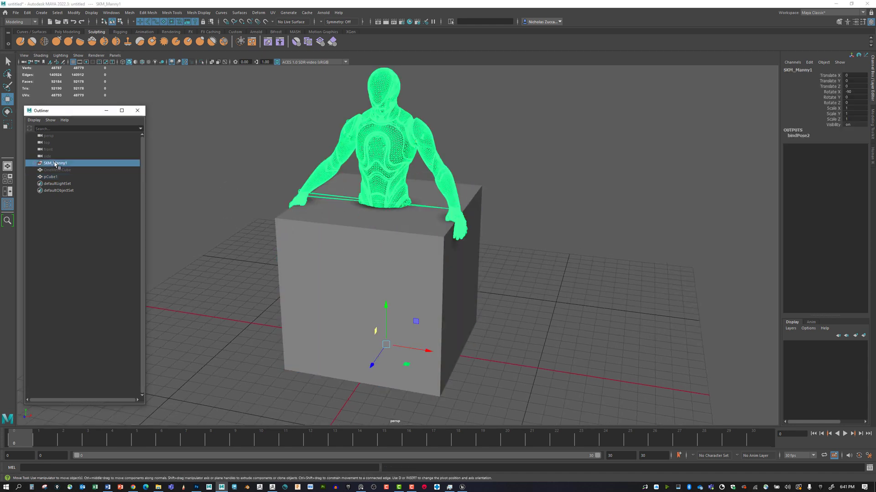
{"action": "key", "text": "ctrl+h"}
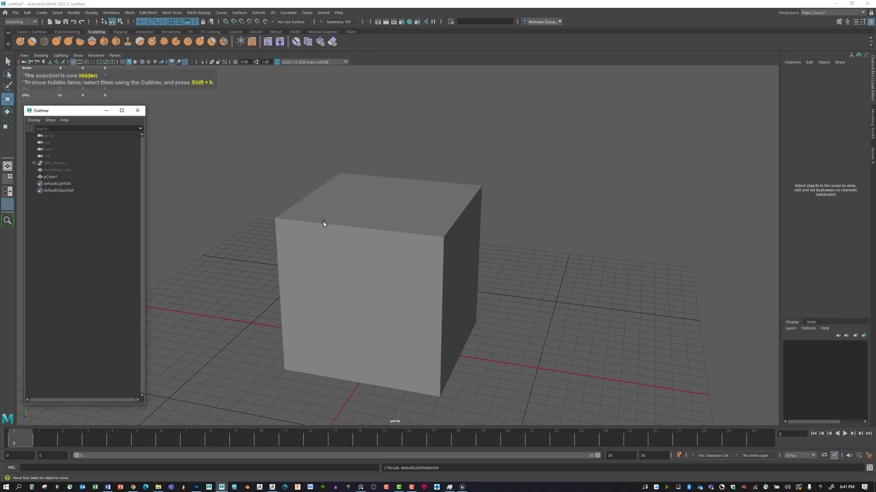
{"action": "left_click", "coordinate": [329, 225]}
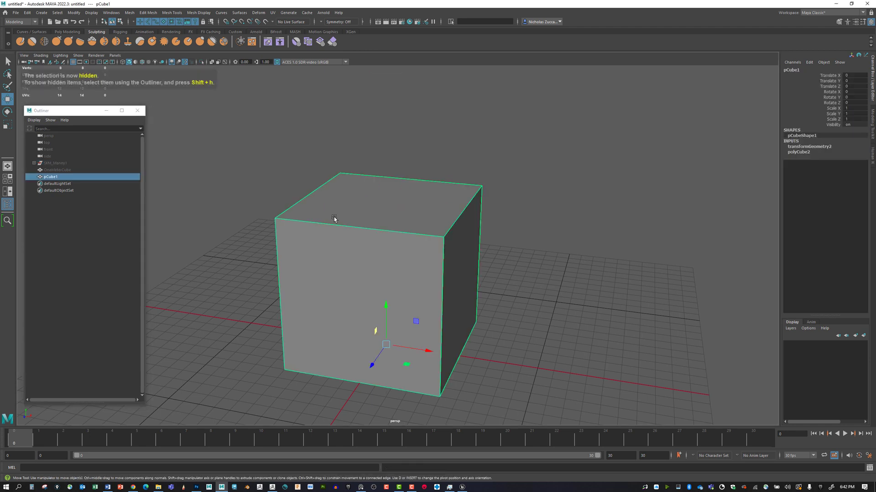
Step: In Edge mode, marquee-select all twelve edges of pCube1
{"action": "right_click", "coordinate": [355, 226]}
{"action": "right_click_drag", "start_coordinate": [355, 227], "coordinate": [355, 208]}
{"action": "left_click", "coordinate": [356, 227]}
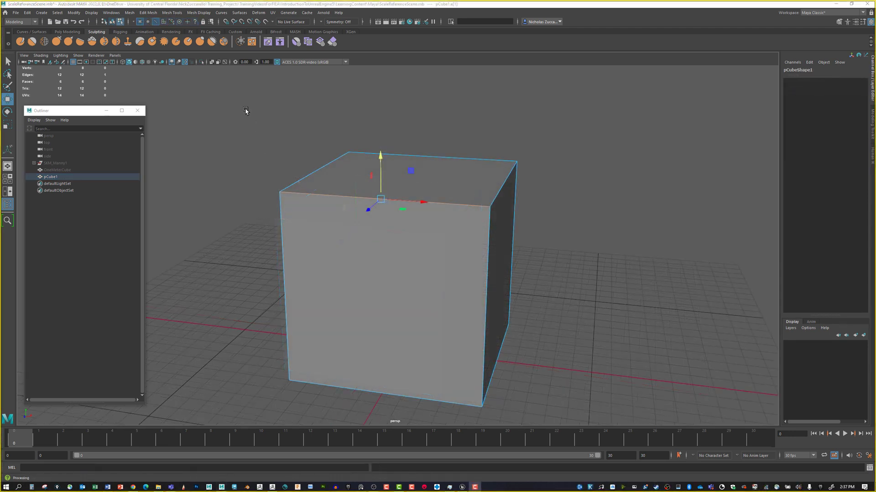
{"action": "left_click_drag", "start_coordinate": [239, 106], "coordinate": [560, 413]}
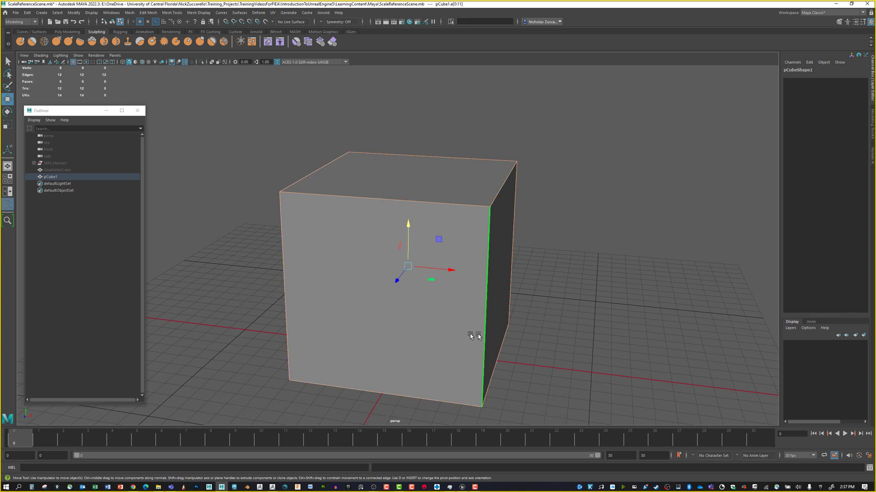
Step: Open Bevel Edge options for the selected edges: Width 0.5000, 1 segment
{"action": "right_click", "coordinate": [488, 204], "text": "shift"}
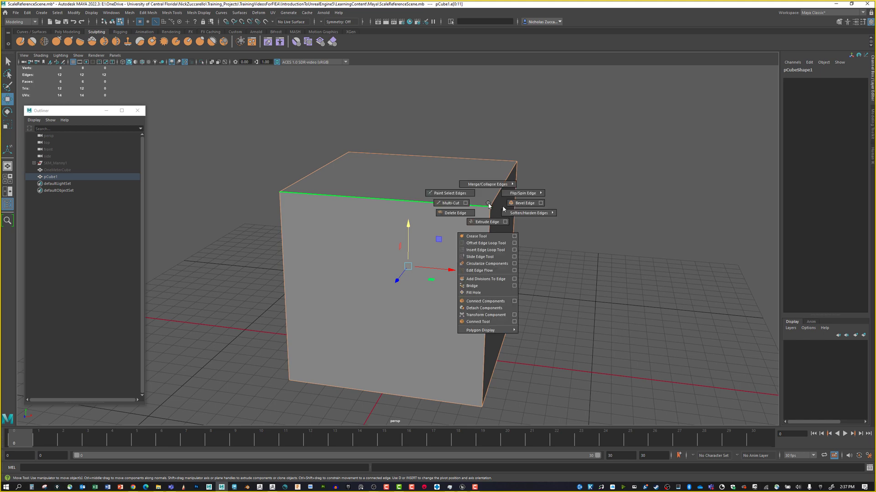
{"action": "left_click", "coordinate": [540, 205]}
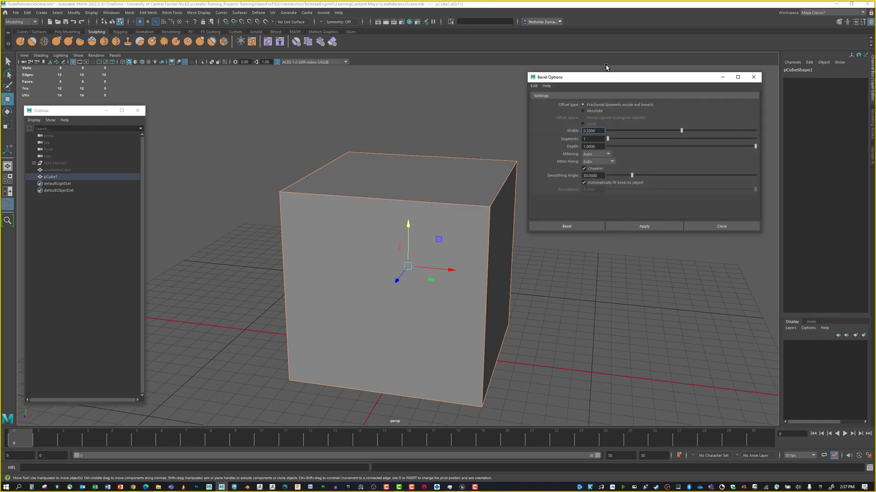
{"action": "left_click_drag", "start_coordinate": [601, 82], "coordinate": [610, 128]}
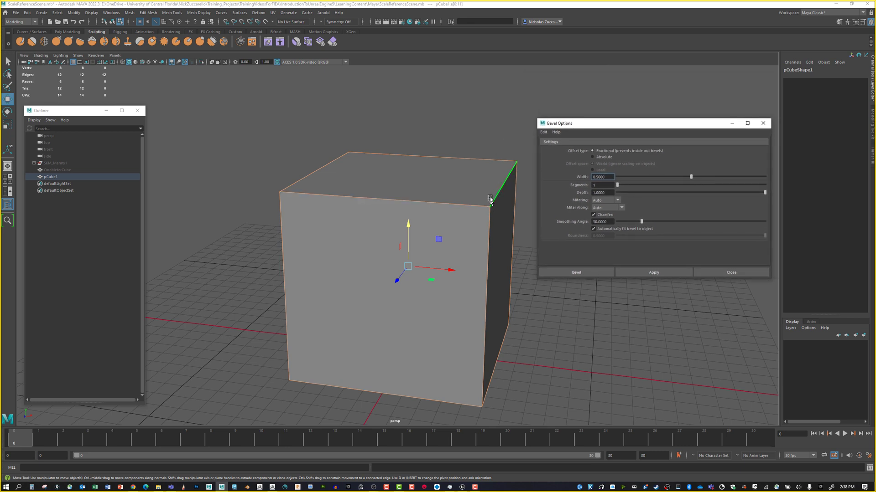
{"action": "left_click", "coordinate": [146, 13]}
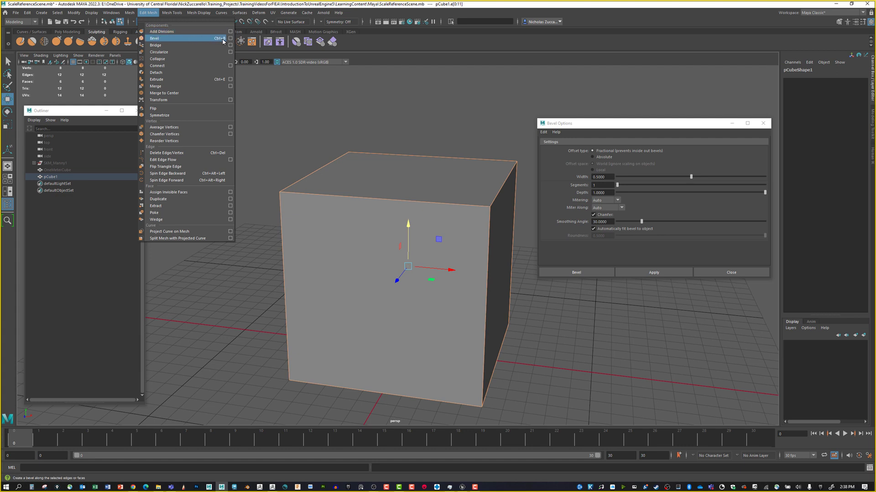
{"action": "left_click", "coordinate": [579, 130]}
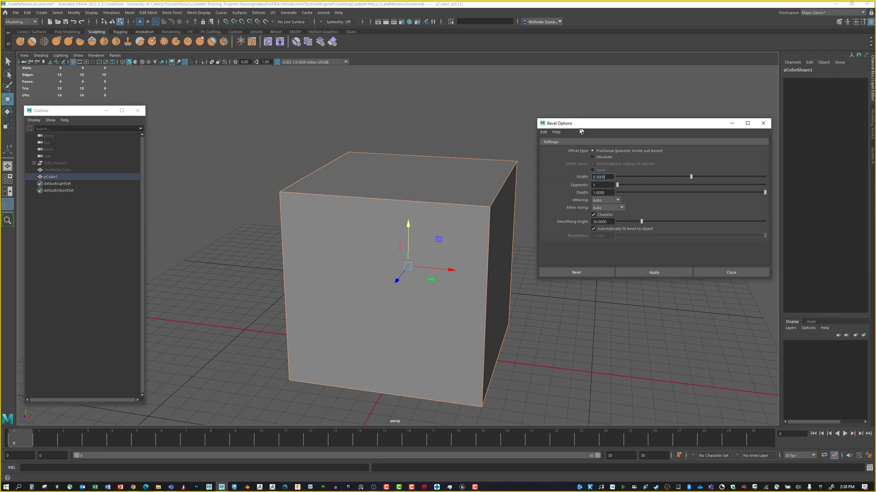
{"action": "left_click", "coordinate": [542, 133]}
{"action": "left_click", "coordinate": [549, 150]}
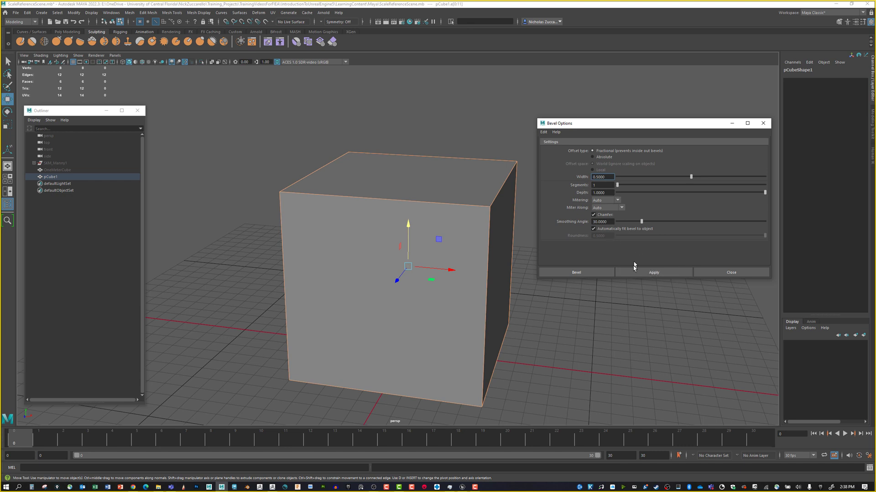
Step: Apply the bevel to all selected cube edges
{"action": "left_click", "coordinate": [651, 273]}
{"action": "left_click_drag", "start_coordinate": [627, 121], "coordinate": [631, 88]}
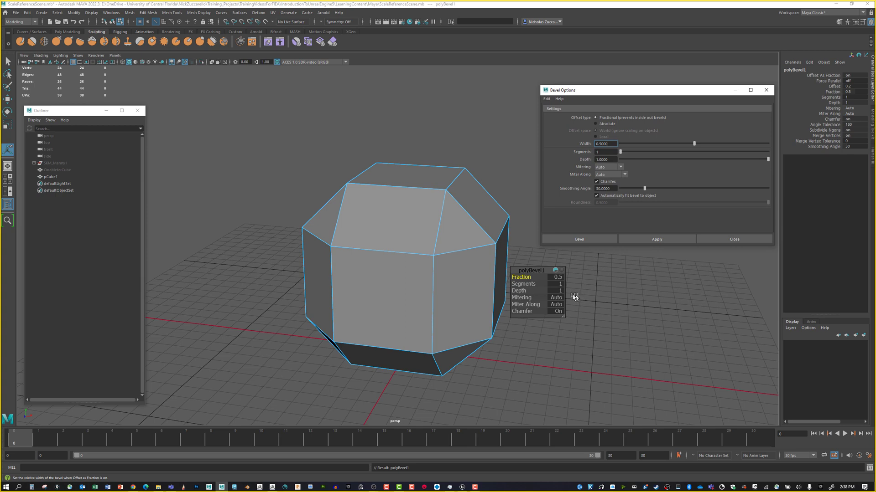
{"action": "left_click_drag", "start_coordinate": [530, 273], "coordinate": [551, 290]}
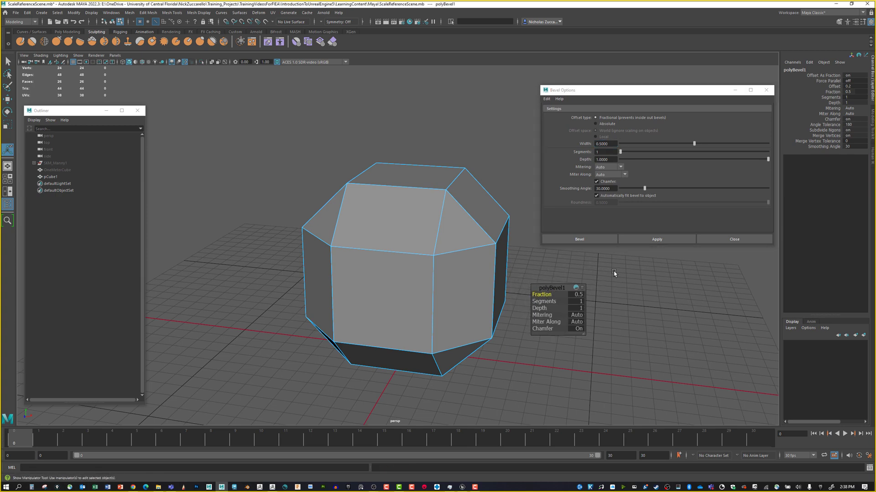
Step: Expand polyBevel1 in the Channel Box and drag its Fraction down to 0.08
{"action": "left_click", "coordinate": [613, 274]}
{"action": "left_click", "coordinate": [461, 208]}
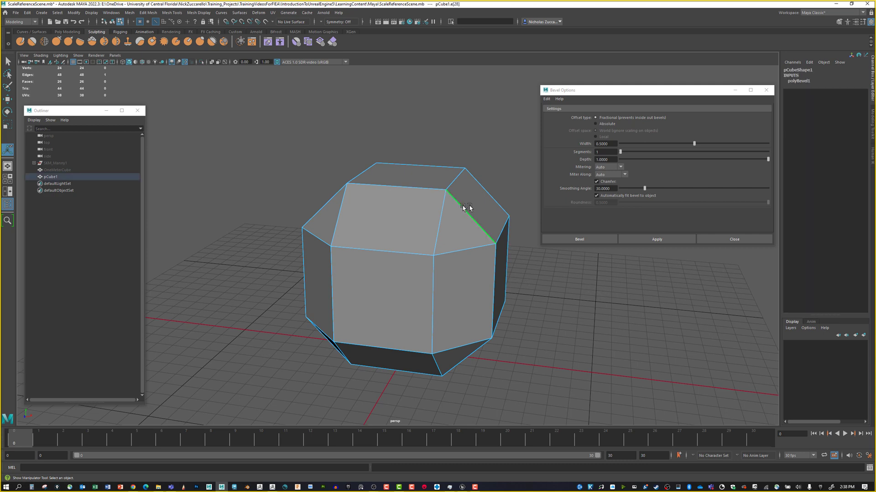
{"action": "left_click", "coordinate": [871, 23]}
{"action": "left_click", "coordinate": [871, 23]}
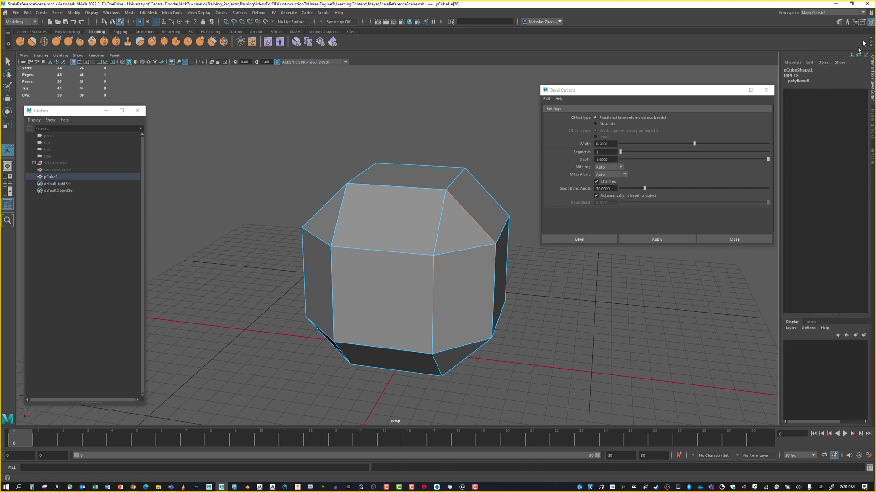
{"action": "left_click", "coordinate": [802, 82]}
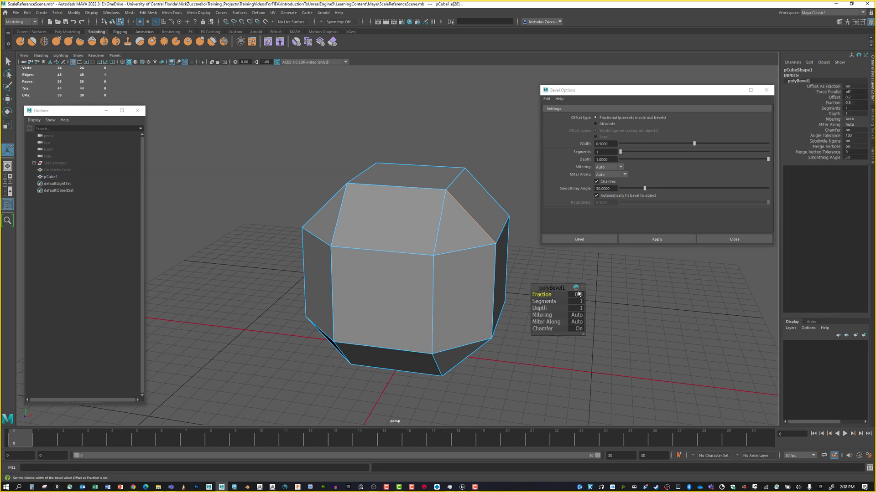
{"action": "left_click_drag", "start_coordinate": [542, 294], "coordinate": [529, 291]}
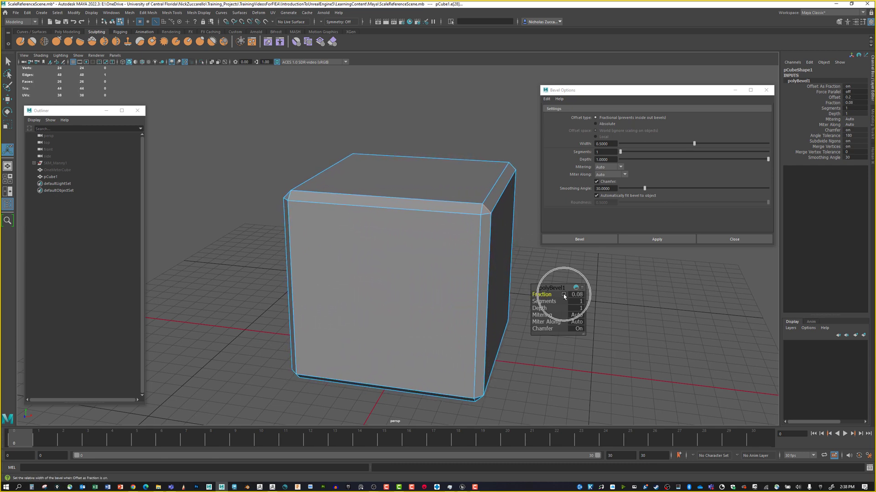
Step: Set polyBevel1 Fraction to 0.1 and Segments to 2, then view pCube1's slightly rounded edges
{"action": "left_click", "coordinate": [564, 296]}
{"action": "type", "text": ".1"}
{"action": "key", "text": "Return"}
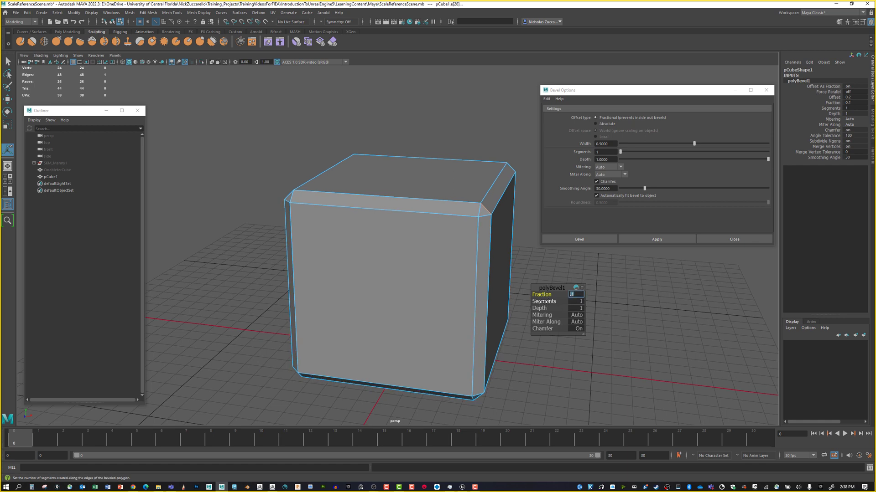
{"action": "mouse_move", "coordinate": [542, 302]}
{"action": "left_mouse_down"}
{"action": "mouse_move", "coordinate": [586, 306]}
{"action": "mouse_move", "coordinate": [536, 301]}
{"action": "mouse_move", "coordinate": [563, 304]}
{"action": "mouse_move", "coordinate": [547, 302]}
{"action": "left_mouse_up"}
{"action": "left_click_drag", "start_coordinate": [458, 279], "coordinate": [433, 268], "text": "alt"}
{"action": "right_click_drag", "start_coordinate": [434, 268], "coordinate": [410, 260], "text": "alt"}
{"action": "left_click_drag", "start_coordinate": [416, 254], "coordinate": [360, 192], "text": "alt"}
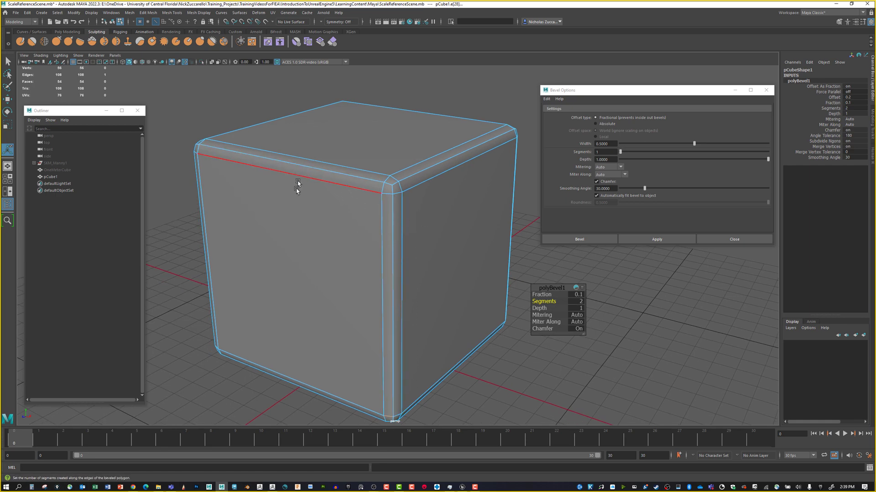
Step: Reselect the cube's bevel edges and raise polyBevel1 to 4 segments
{"action": "left_click", "coordinate": [375, 181]}
{"action": "left_click", "coordinate": [393, 207], "text": "shift"}
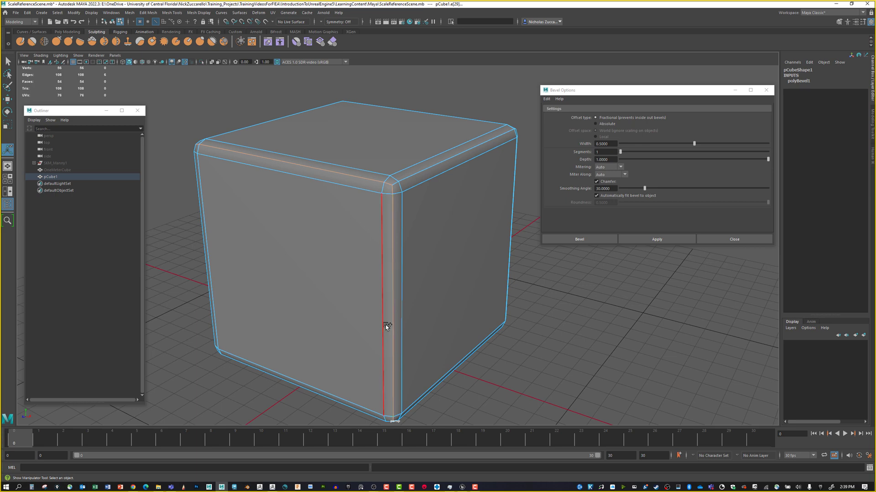
{"action": "left_click", "coordinate": [379, 415], "text": "shift"}
{"action": "left_click", "coordinate": [799, 82]}
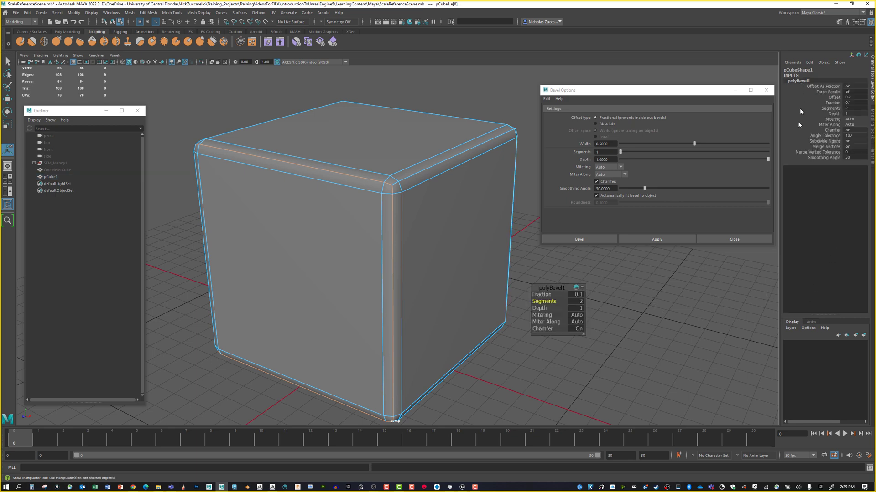
{"action": "left_click_drag", "start_coordinate": [548, 301], "coordinate": [554, 301]}
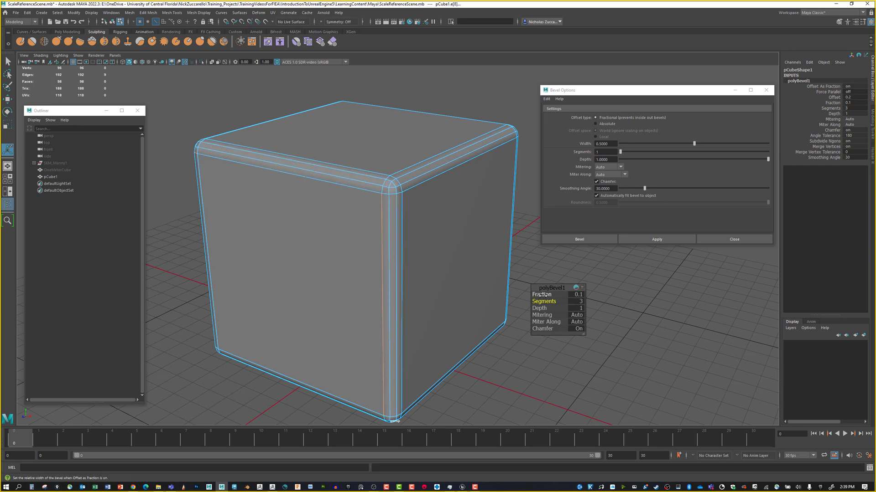
{"action": "left_click_drag", "start_coordinate": [540, 302], "coordinate": [544, 303]}
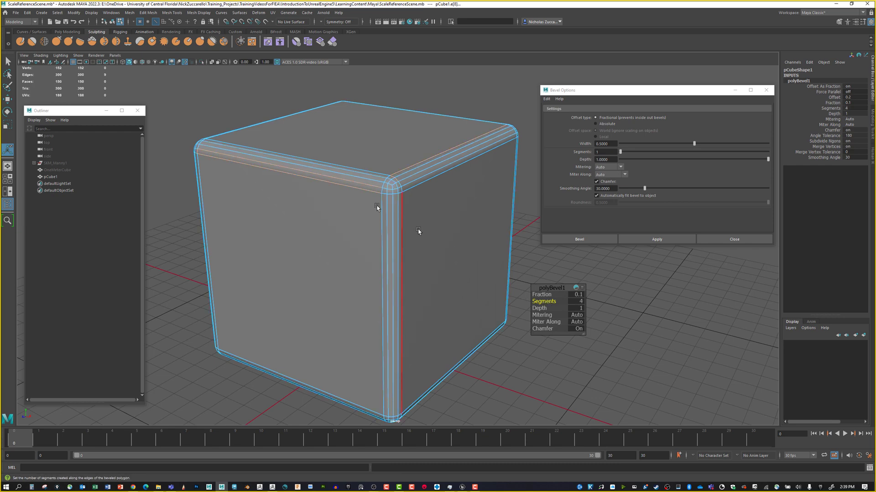
Step: Increase the bevel to 6 segments so the edges are smoothly rounded
{"action": "left_click", "coordinate": [373, 180]}
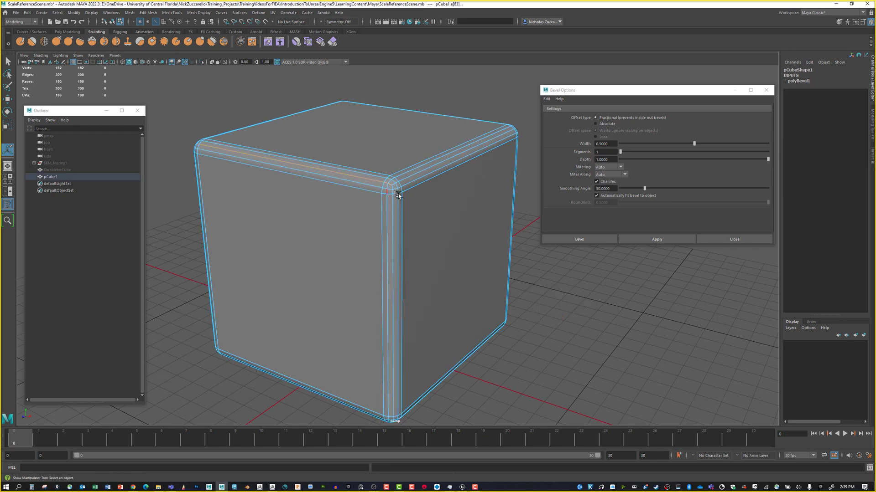
{"action": "left_click", "coordinate": [798, 81]}
{"action": "left_click_drag", "start_coordinate": [545, 302], "coordinate": [552, 302]}
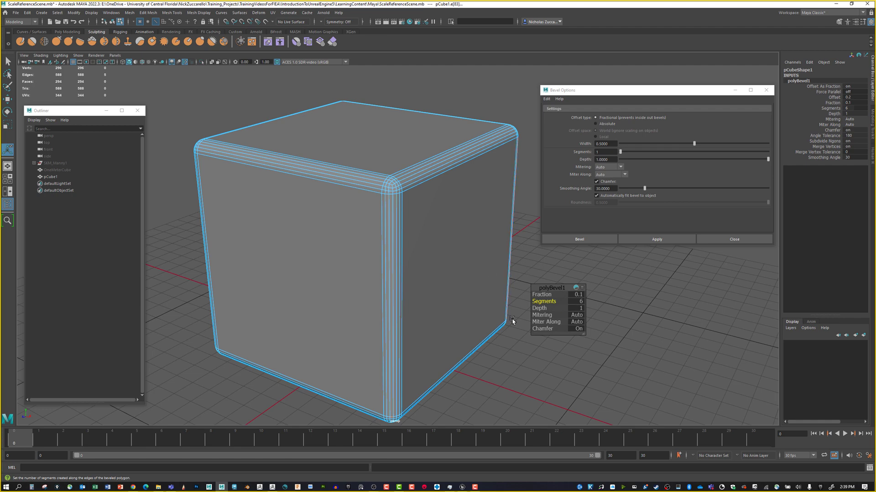
{"action": "left_click_drag", "start_coordinate": [512, 322], "coordinate": [512, 347], "text": "alt"}
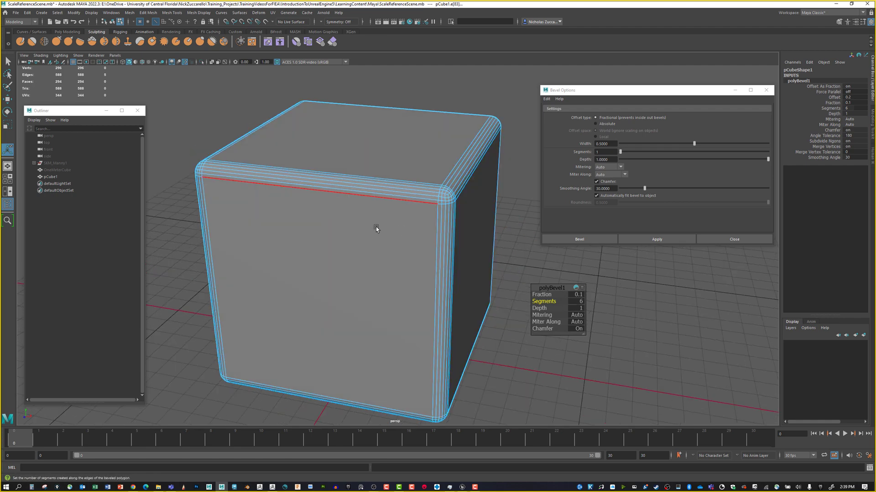
Step: Delete pCube1's construction history in object mode and close the bevel settings
{"action": "key", "text": "F8"}
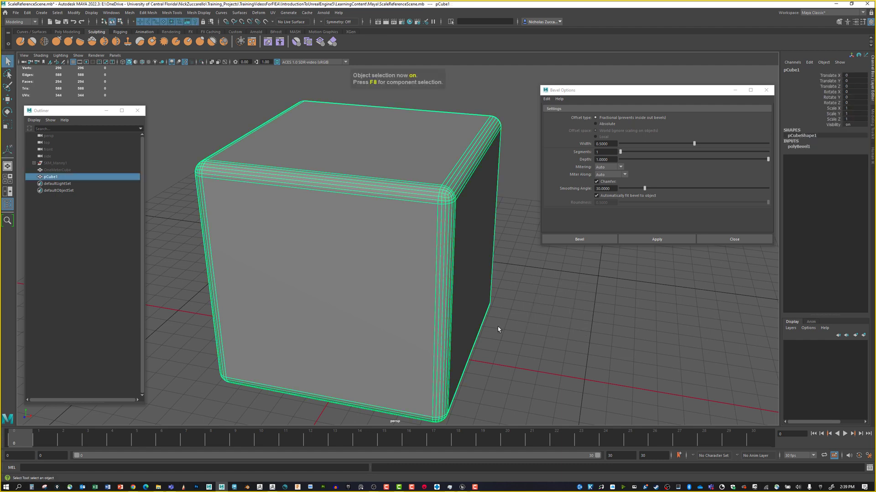
{"action": "key", "text": "alt+shift+d"}
{"action": "left_click", "coordinate": [766, 90]}
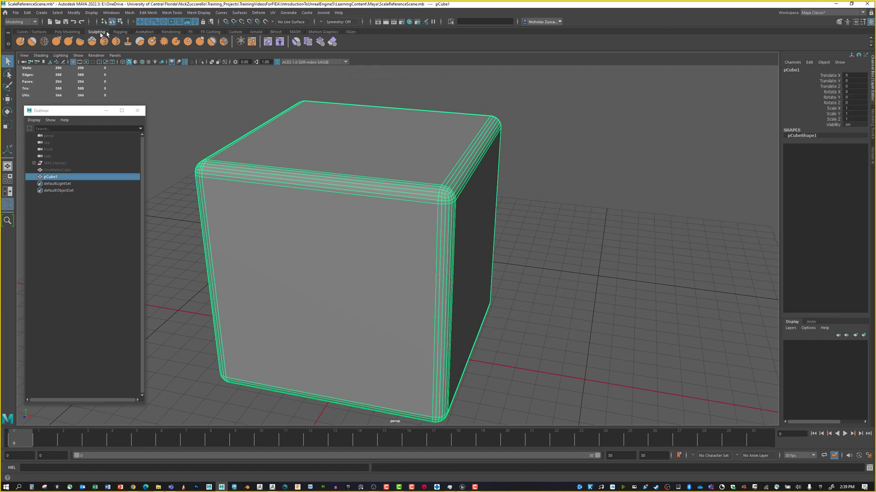
{"action": "left_click", "coordinate": [27, 12]}
{"action": "mouse_move", "coordinate": [68, 95]}
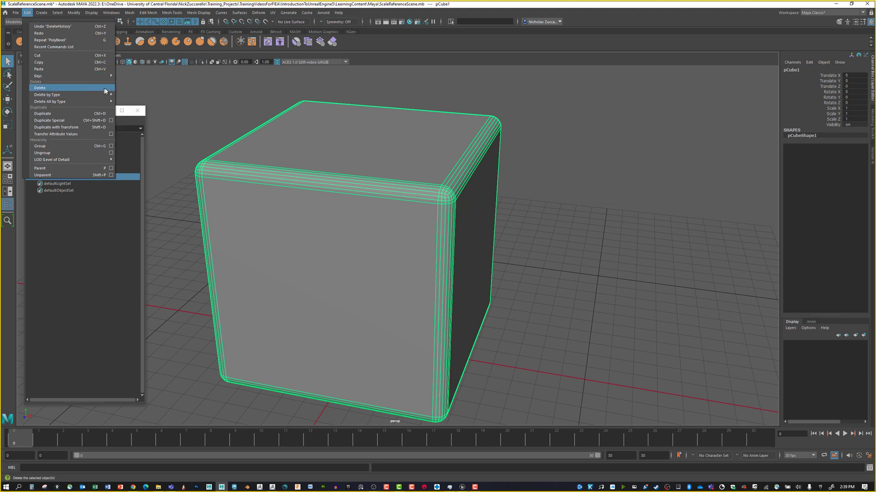
{"action": "left_click", "coordinate": [549, 218]}
{"action": "key", "text": "f"}
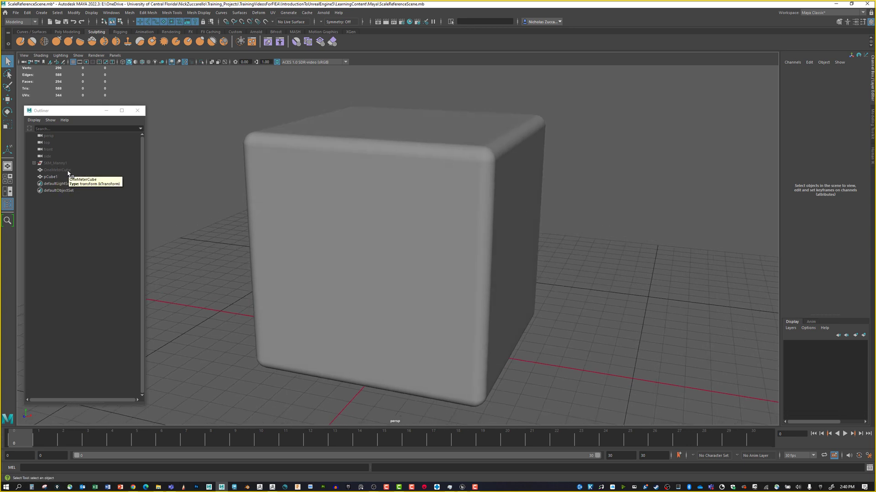
Step: Rename pCube1 to OneMeterCube_RoundedCorners in the Outliner
{"action": "double_click", "coordinate": [57, 177]}
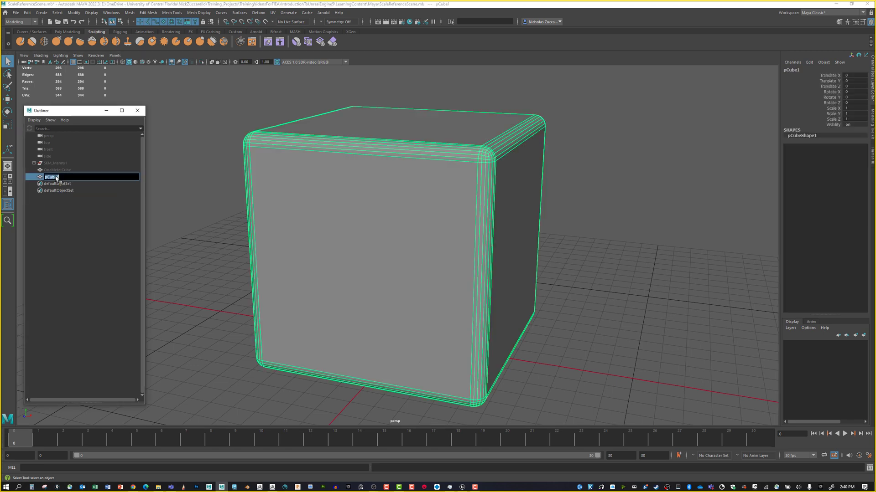
{"action": "type", "text": "OneMeterCube_RoundedCorners"}
{"action": "key", "text": "Return"}
Step: Save the Maya scene and bring up Export Selection options for the rounded cube
{"action": "left_click", "coordinate": [176, 189]}
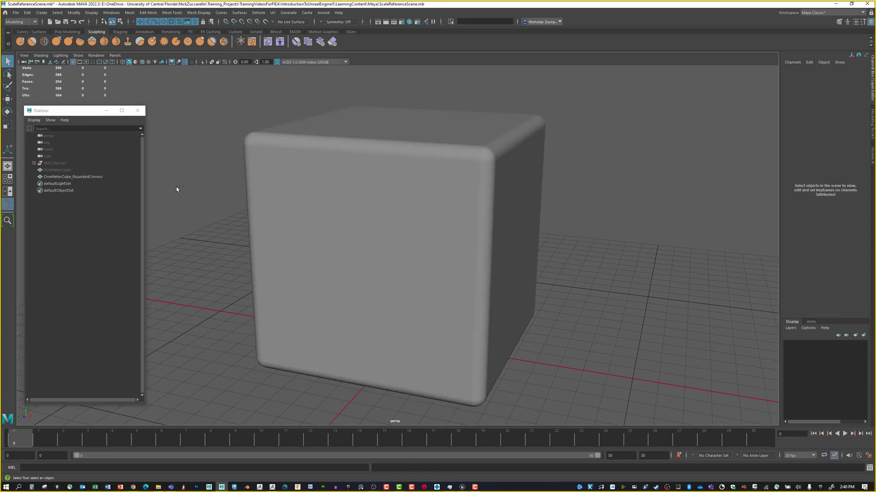
{"action": "key", "text": "ctrl+s"}
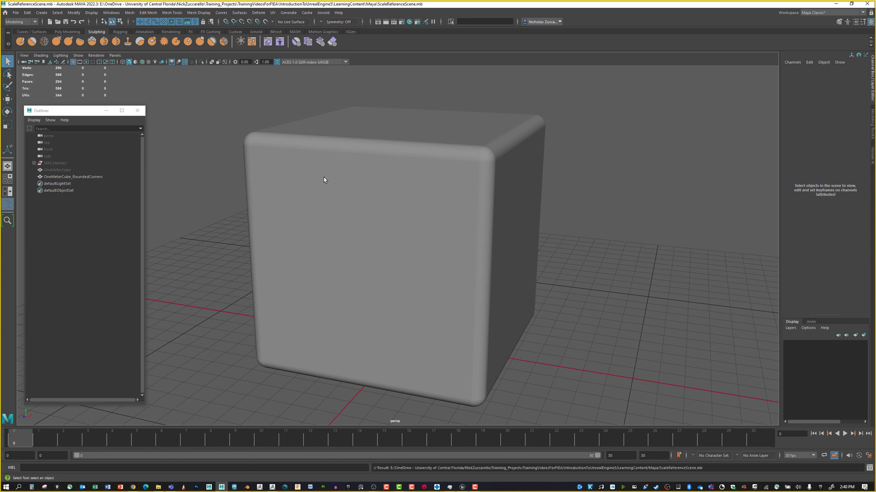
{"action": "left_click", "coordinate": [324, 180]}
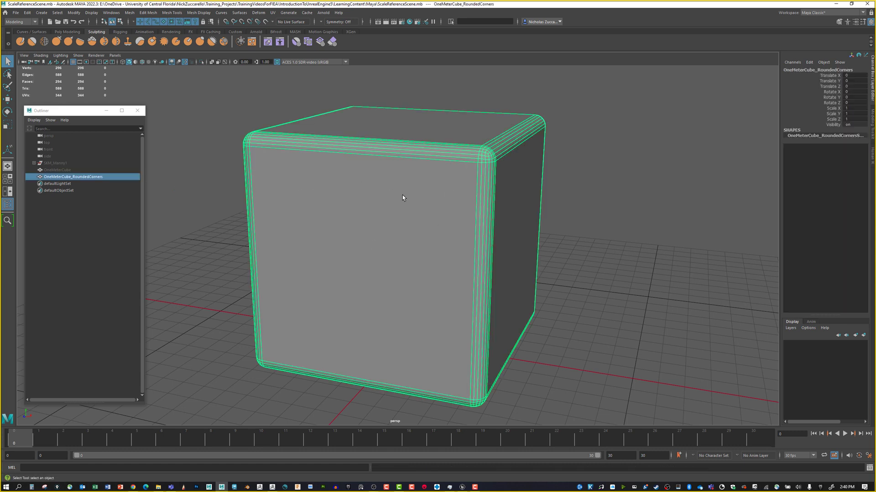
{"action": "left_click", "coordinate": [16, 12]}
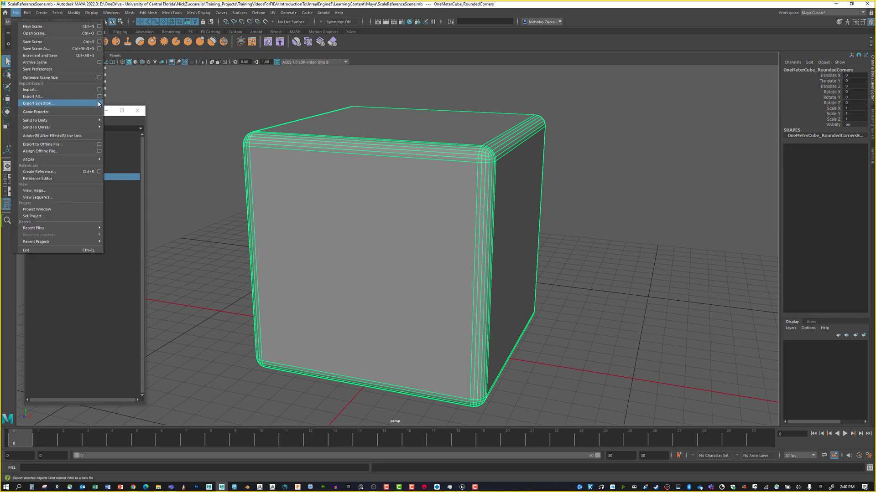
{"action": "left_click", "coordinate": [99, 103]}
{"action": "left_click_drag", "start_coordinate": [603, 100], "coordinate": [658, 172]}
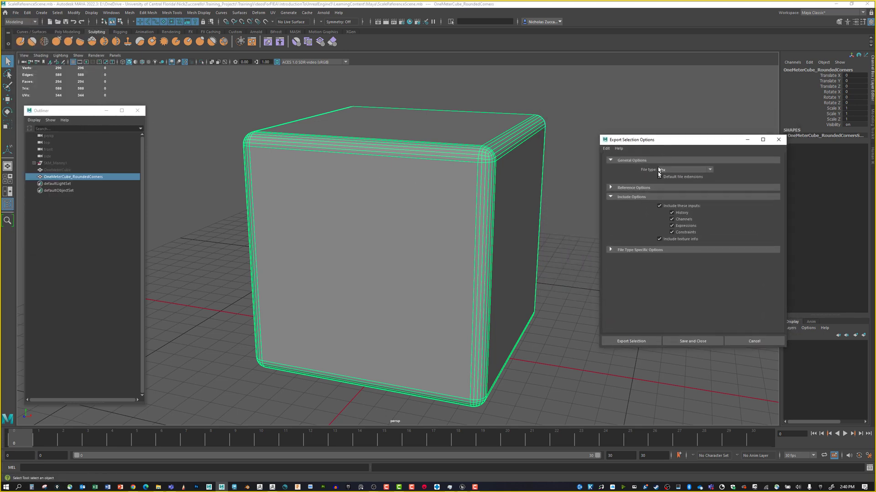
Step: Export to TempUE5/OneMeterCube_RoundedCorners.fbx, replacing the existing file
{"action": "left_click", "coordinate": [650, 341]}
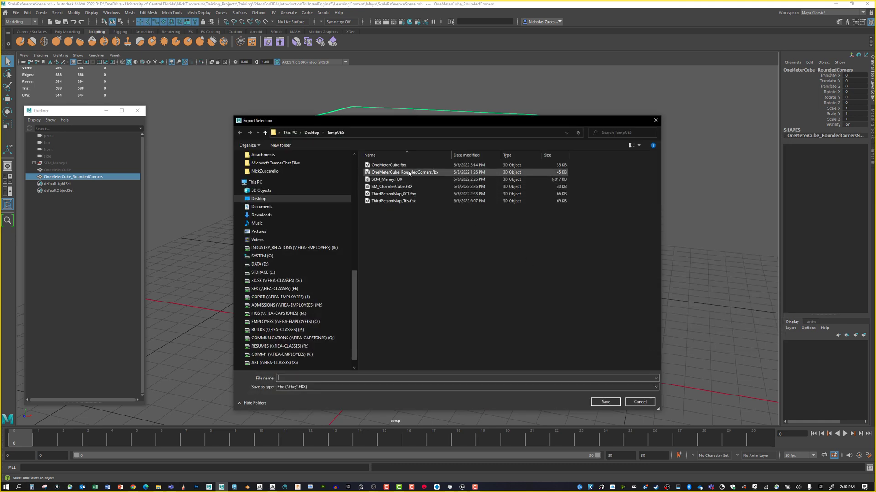
{"action": "left_click", "coordinate": [409, 173]}
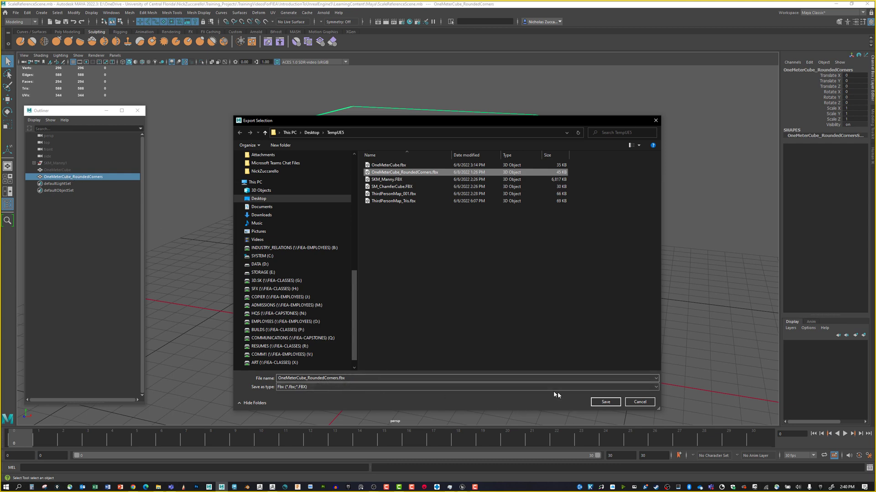
{"action": "left_click", "coordinate": [606, 402]}
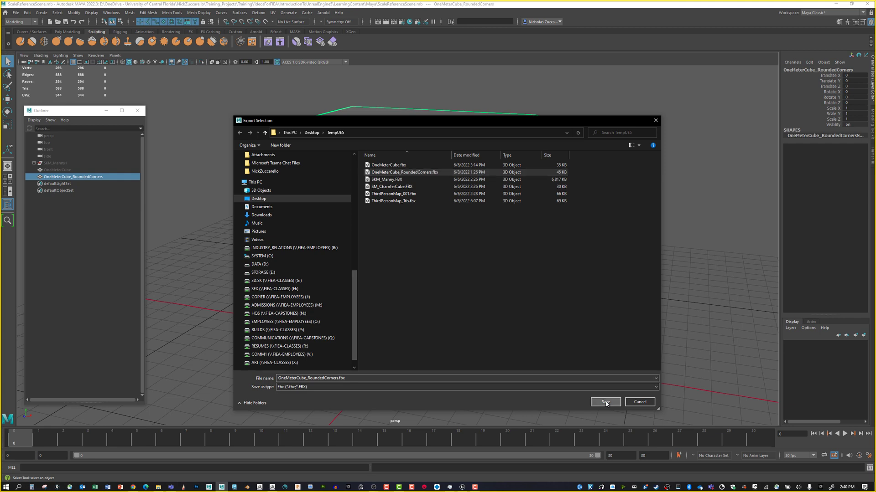
{"action": "left_click", "coordinate": [455, 248]}
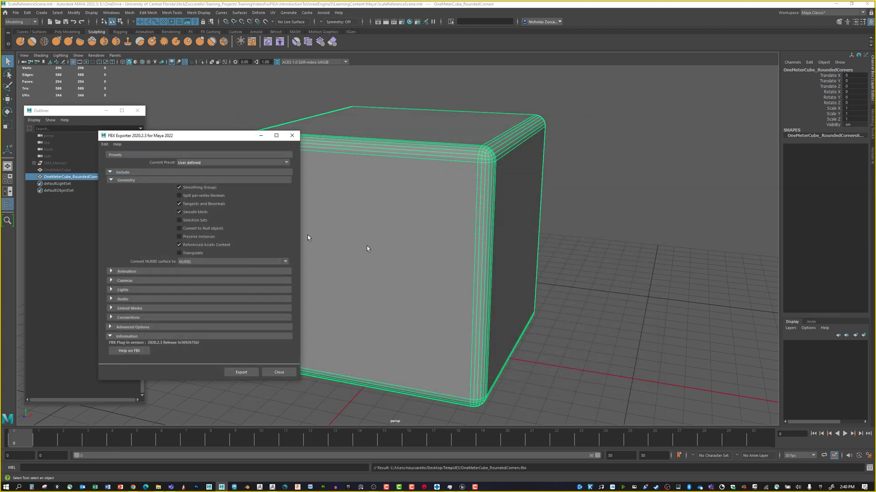
Step: Finish the FBX export, then delete the old OneMeterCube_RoundedCorners asset in Unreal
{"action": "left_click", "coordinate": [254, 372]}
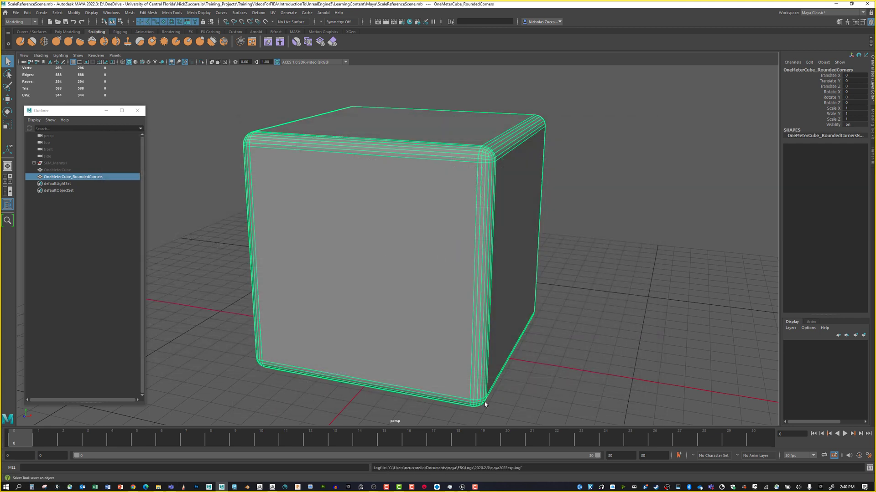
{"action": "left_click", "coordinate": [461, 487]}
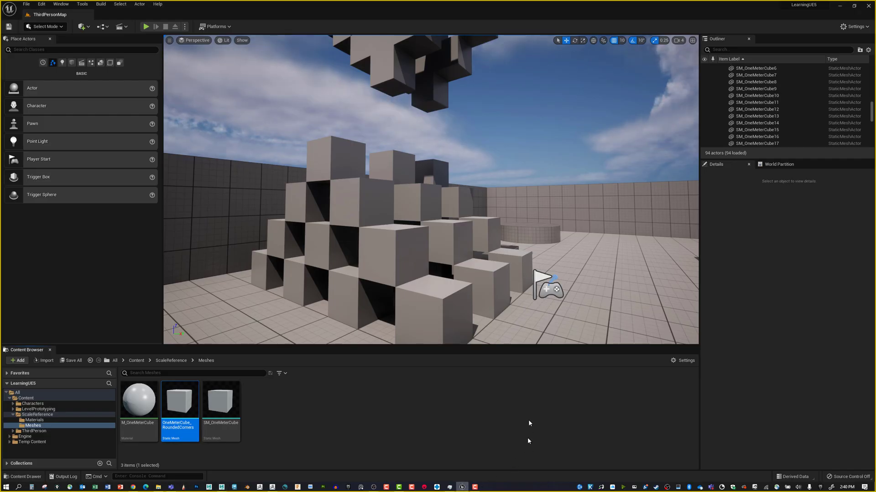
{"action": "mouse_move", "coordinate": [181, 396]}
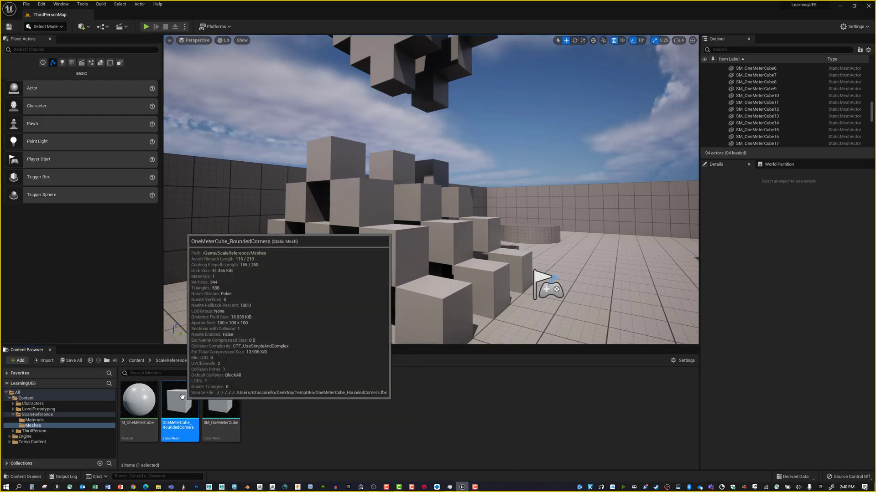
{"action": "key", "text": "Delete"}
{"action": "left_click", "coordinate": [425, 356]}
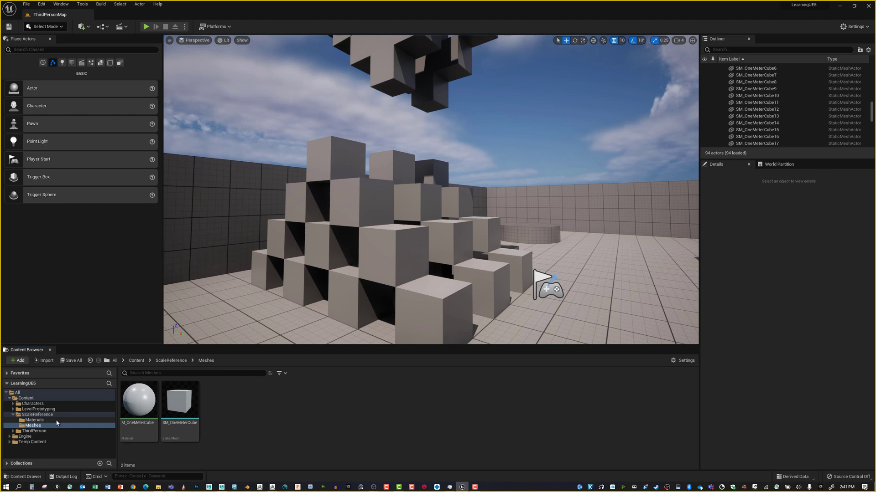
Step: Move M_OneMeterCube into the ScaleReference Materials folder
{"action": "mouse_move", "coordinate": [143, 399]}
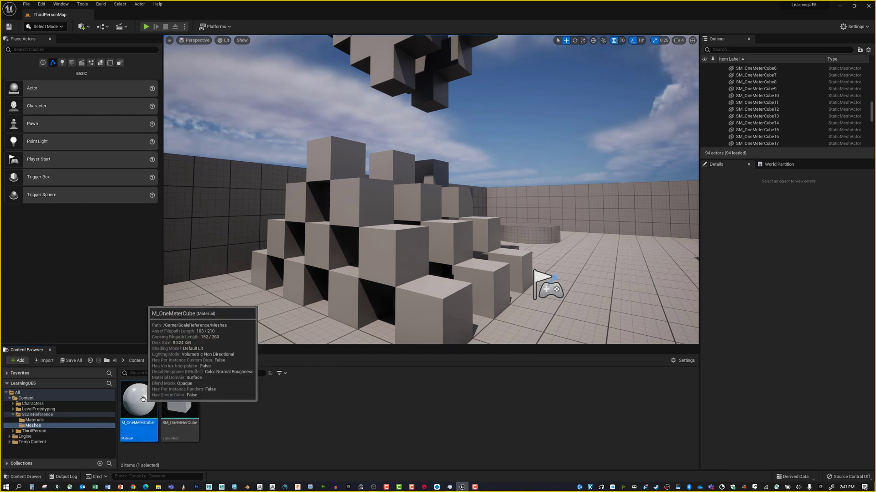
{"action": "left_click_drag", "start_coordinate": [143, 399], "coordinate": [88, 419]}
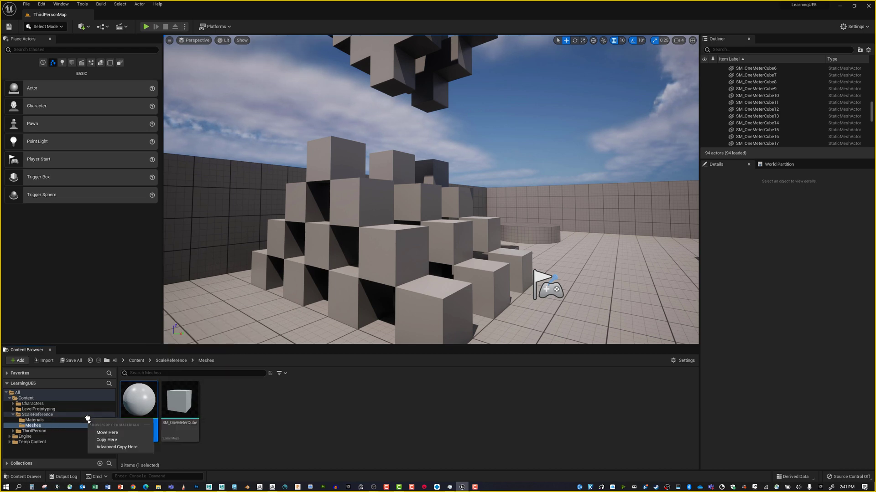
{"action": "left_click", "coordinate": [114, 437]}
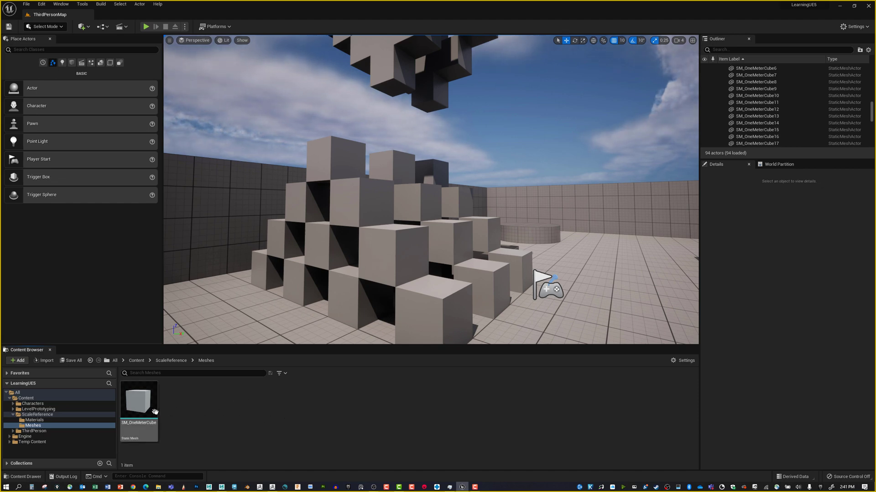
Step: Rename the cube FBX files to SM_OneMeterCube_RoundedCorners.fbx and SM_OneMeterCube.fbx from the import browser
{"action": "right_click", "coordinate": [200, 402]}
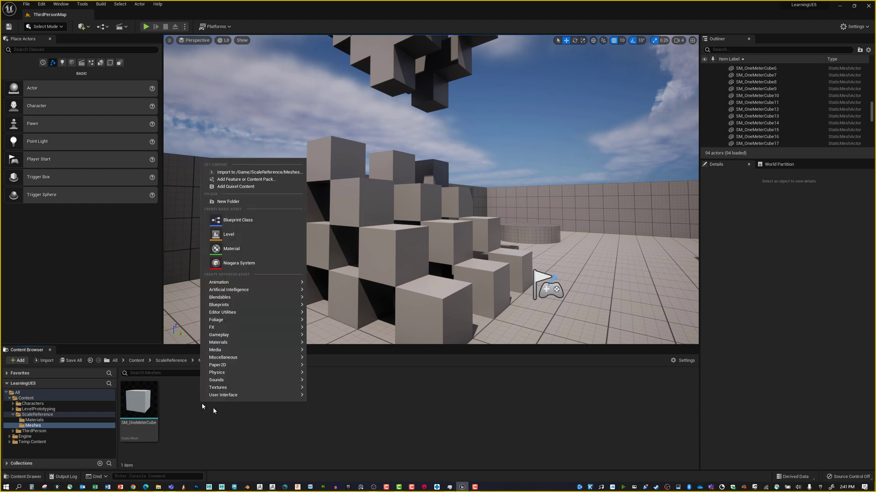
{"action": "left_click", "coordinate": [259, 173]}
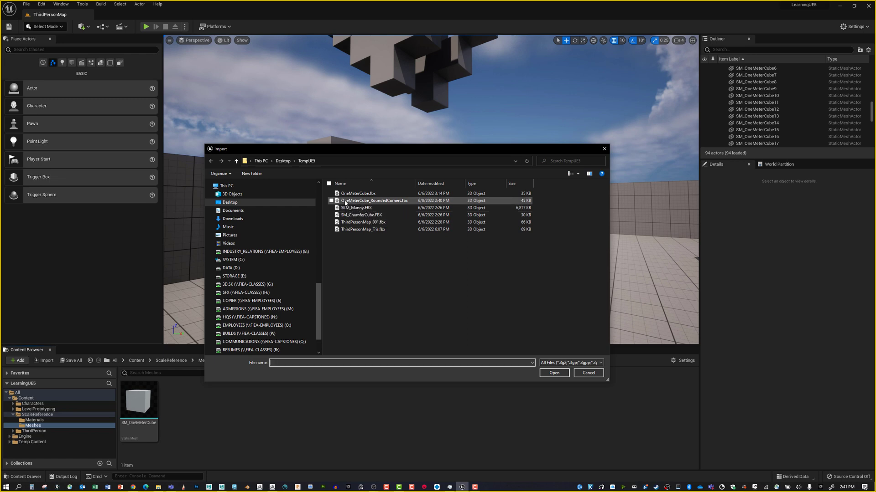
{"action": "left_click", "coordinate": [344, 202]}
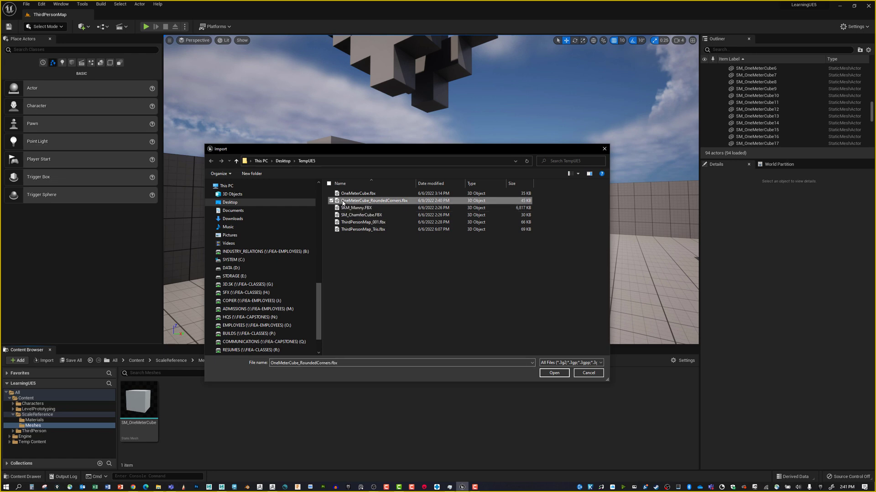
{"action": "left_click", "coordinate": [343, 203]}
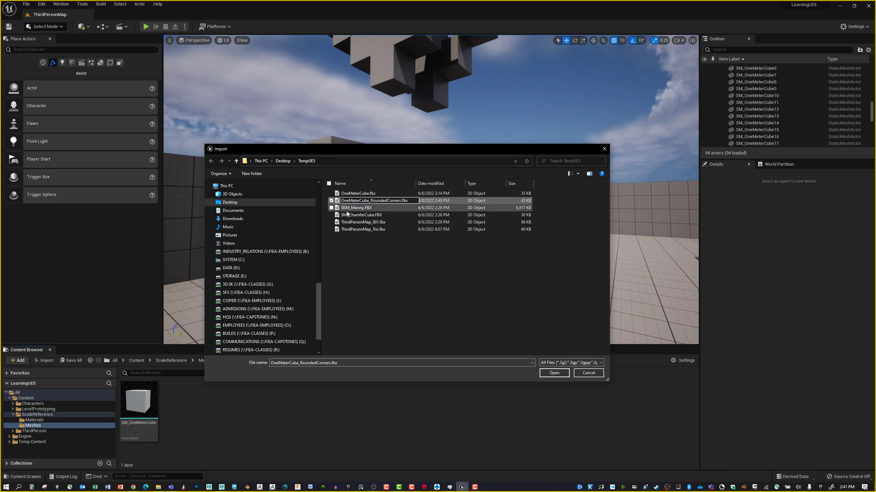
{"action": "type", "text": "SM_"}
{"action": "key", "text": "Return"}
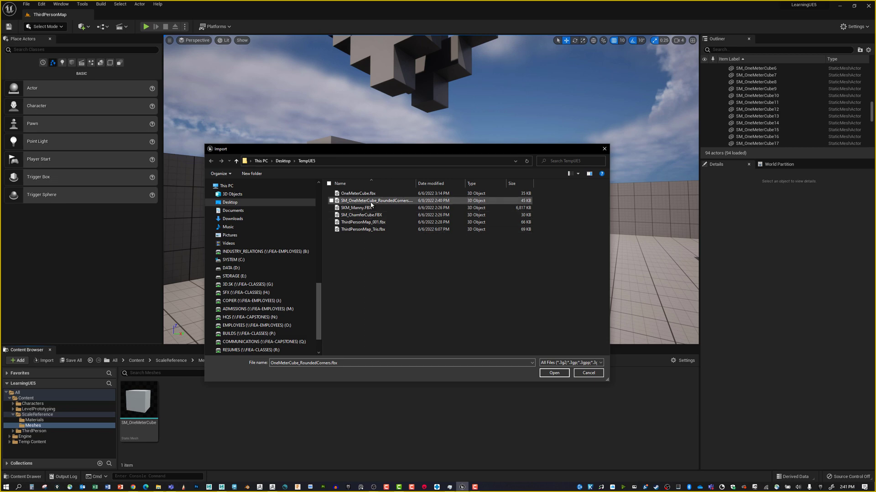
{"action": "left_click", "coordinate": [353, 201]}
{"action": "left_click", "coordinate": [345, 195]}
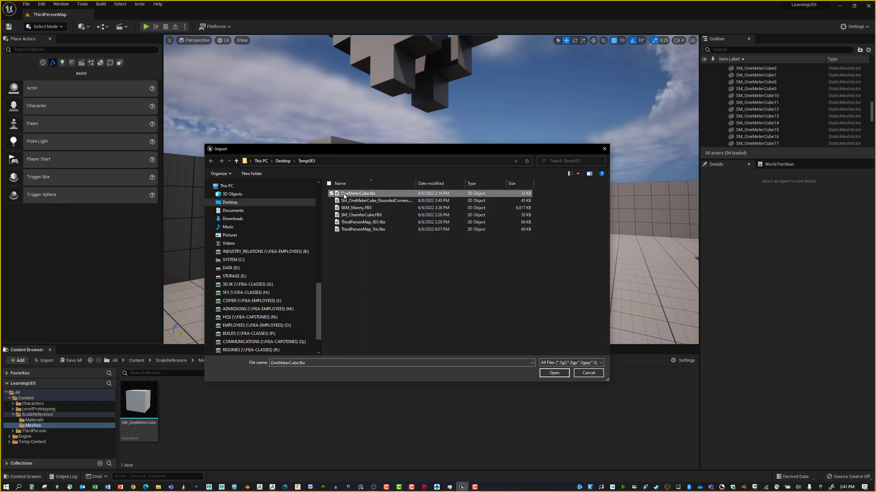
{"action": "left_click", "coordinate": [344, 195]}
{"action": "key", "text": "Home"}
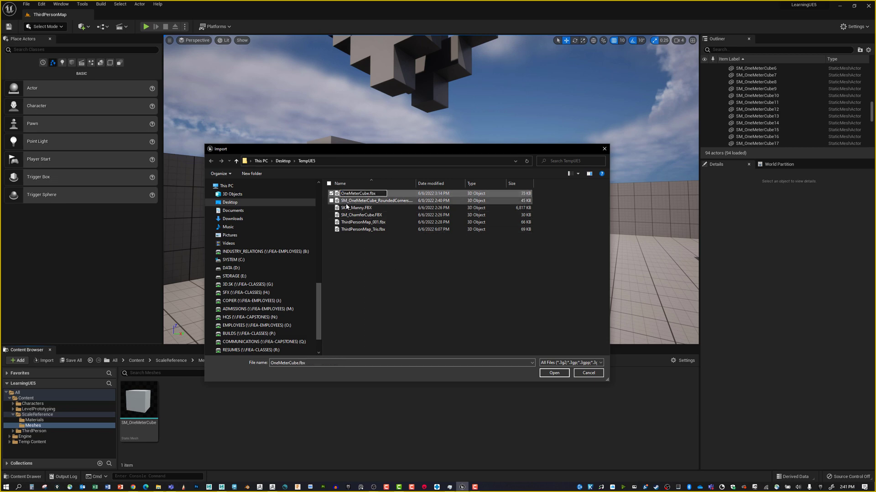
{"action": "type", "text": "SM_"}
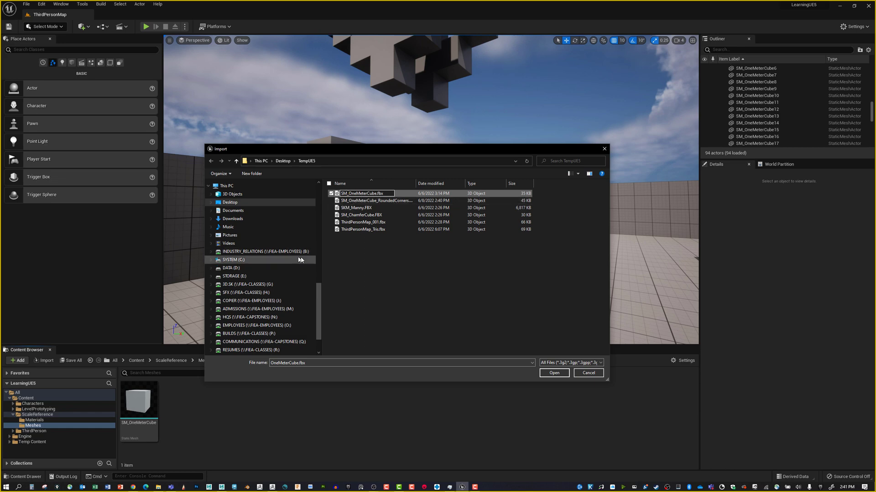
{"action": "left_click", "coordinate": [353, 266]}
Step: Import SM_OneMeterCube_RoundedCorners.fbx into Meshes with Material Import Method set to Do Not Create Material
{"action": "left_click", "coordinate": [377, 201]}
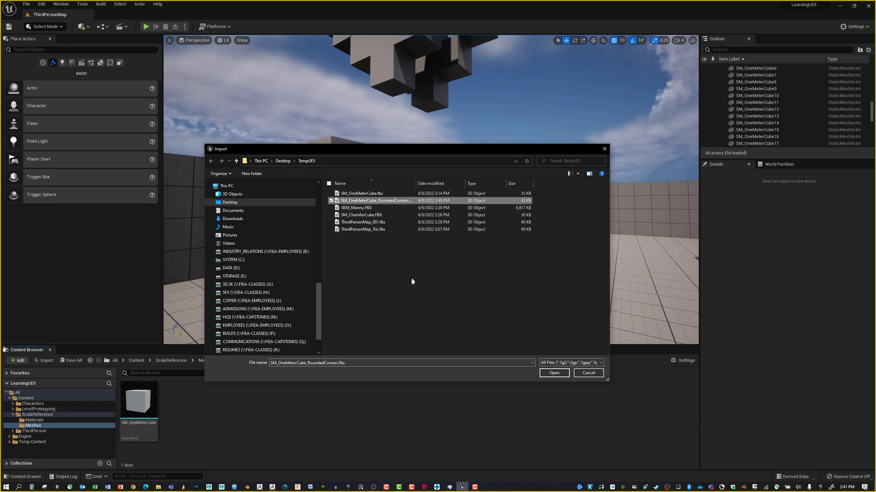
{"action": "left_click", "coordinate": [554, 373]}
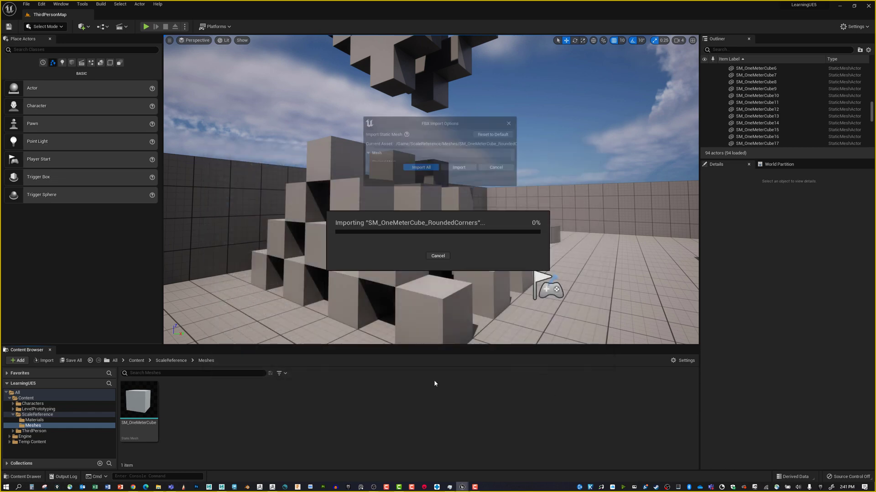
{"action": "scroll", "coordinate": [438, 306], "scroll_direction": "down", "scroll_amount": 1}
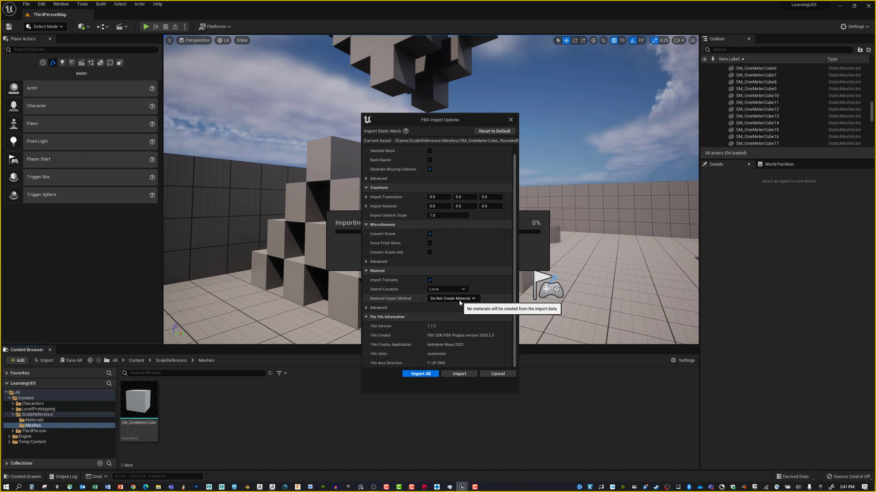
{"action": "left_click", "coordinate": [459, 300]}
{"action": "left_click", "coordinate": [460, 325]}
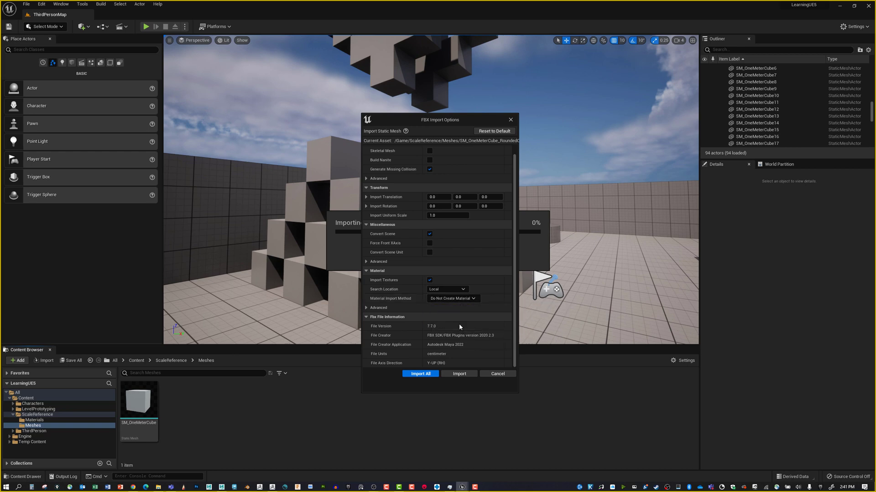
{"action": "left_click", "coordinate": [430, 374]}
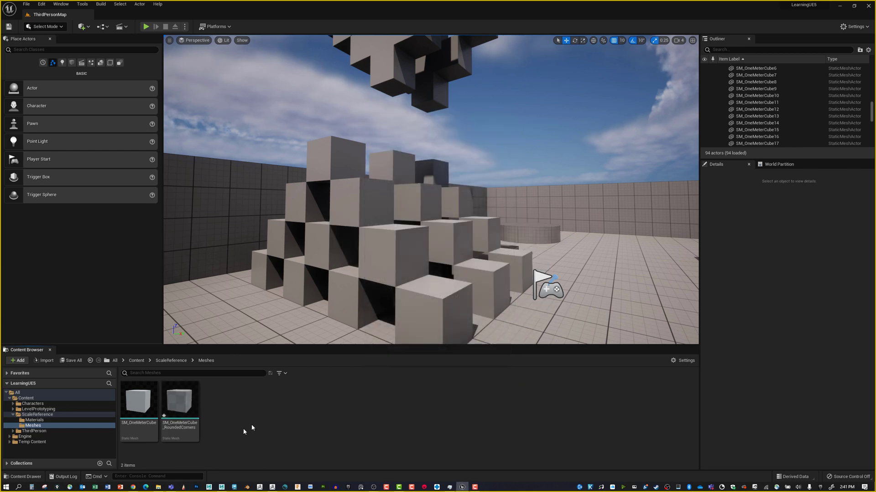
Step: Inspect SM_OneMeterCube_RoundedCorners in the Static Mesh Editor
{"action": "double_click", "coordinate": [179, 404]}
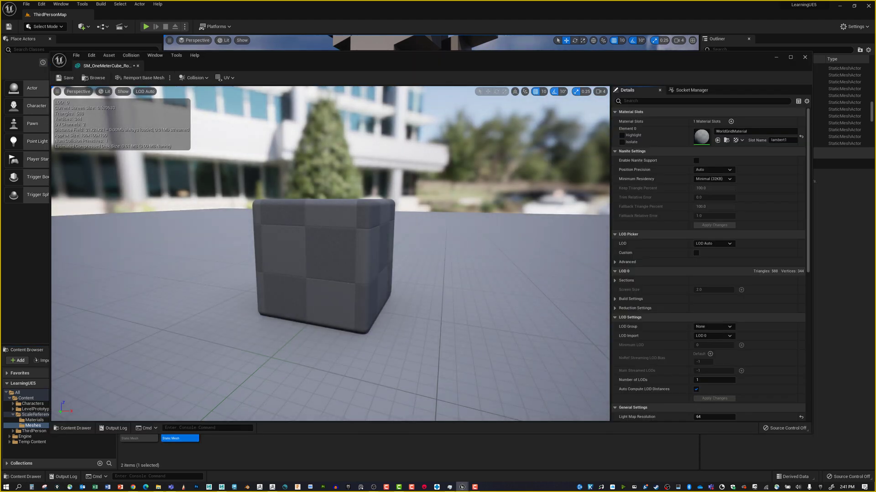
{"action": "left_click_drag", "start_coordinate": [424, 246], "coordinate": [309, 257]}
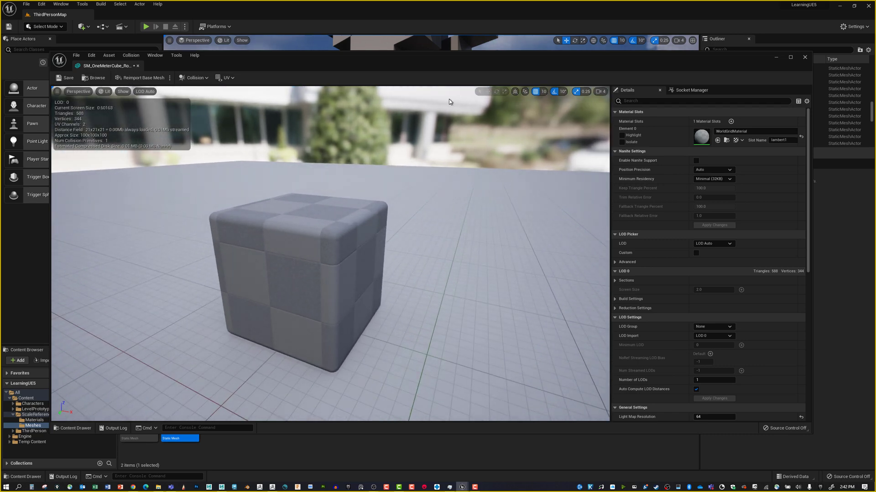
{"action": "left_click_drag", "start_coordinate": [282, 54], "coordinate": [334, 22]}
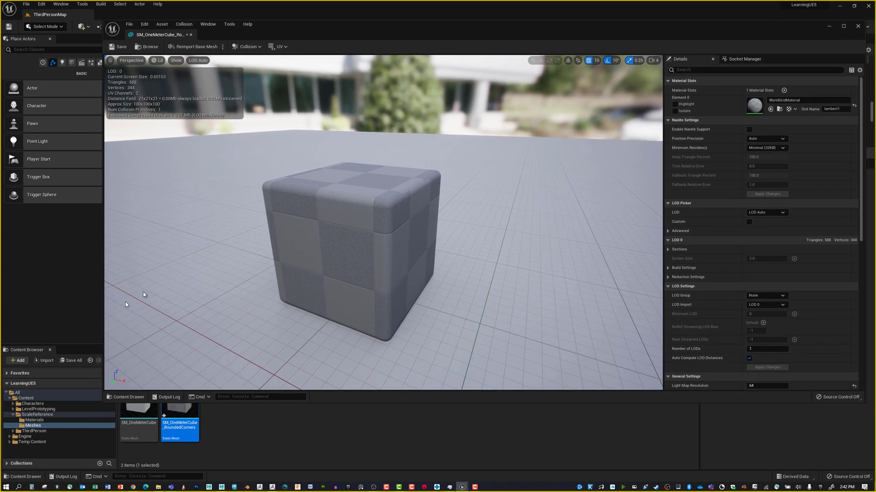
Step: Assign M_OneMeterCube to material Element 0, save the mesh, and close the editor
{"action": "left_click", "coordinate": [45, 420]}
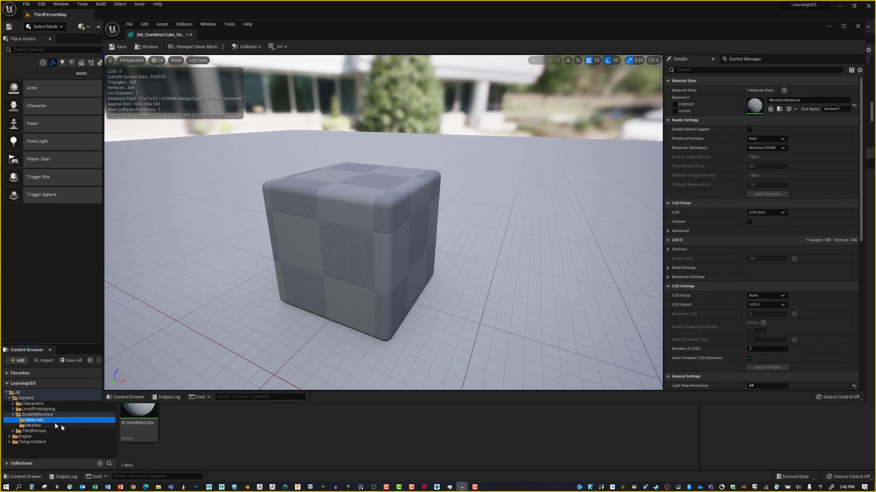
{"action": "left_click", "coordinate": [137, 422]}
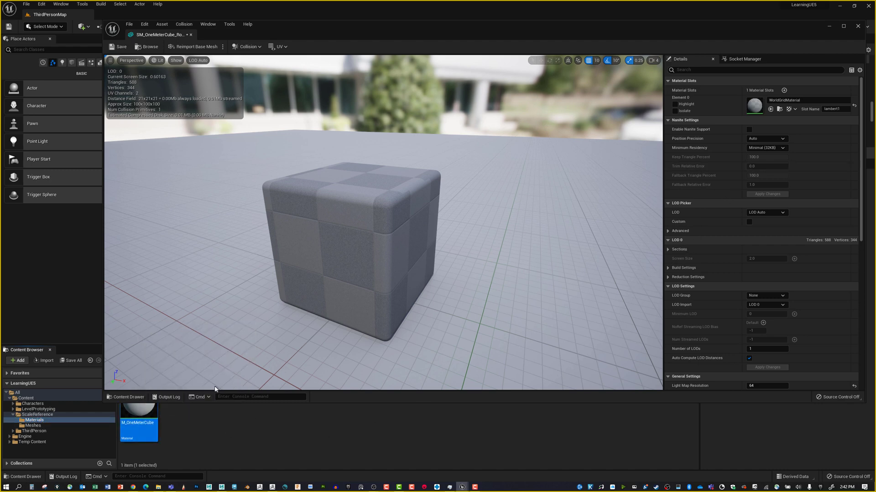
{"action": "left_click", "coordinate": [770, 110]}
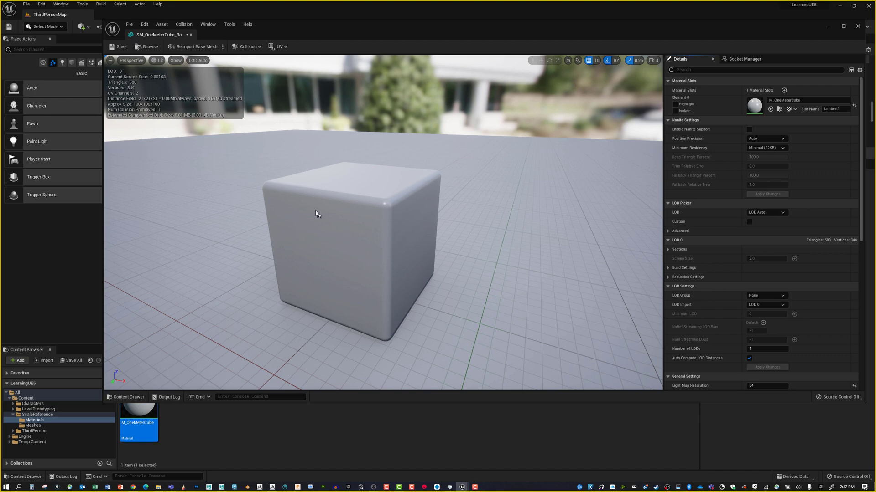
{"action": "left_click", "coordinate": [119, 47]}
{"action": "left_click", "coordinate": [857, 26]}
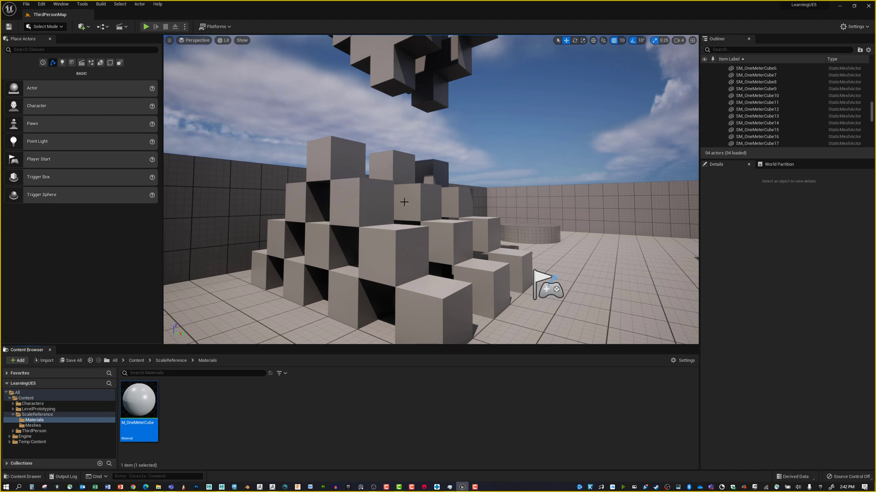
Step: Select SM_OneMeterCube8, then use Select Matching (Selected Classes) to pick all 54 proxy cubes
{"action": "left_click", "coordinate": [358, 191]}
{"action": "right_click_drag", "start_coordinate": [359, 191], "coordinate": [410, 206]}
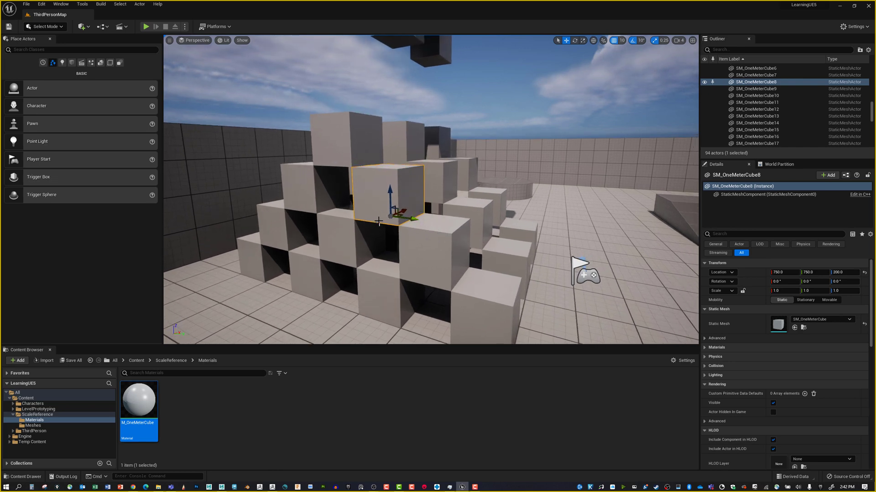
{"action": "left_click", "coordinate": [120, 5]}
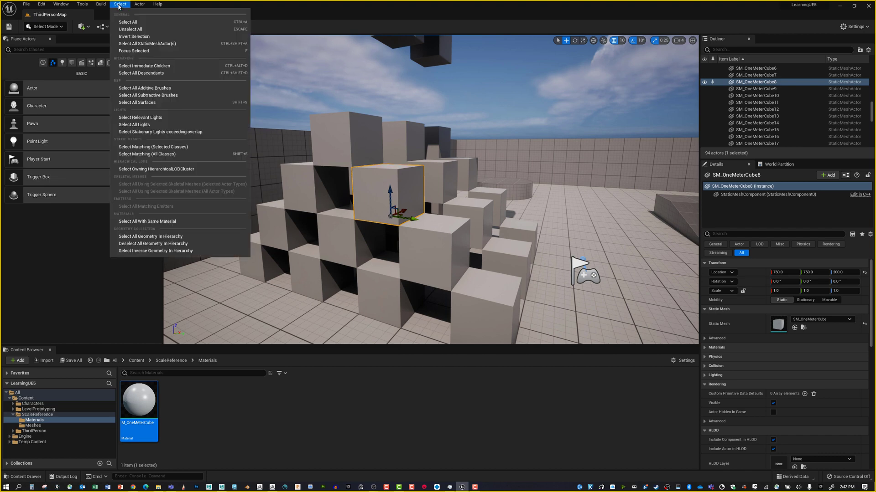
{"action": "left_click", "coordinate": [209, 147]}
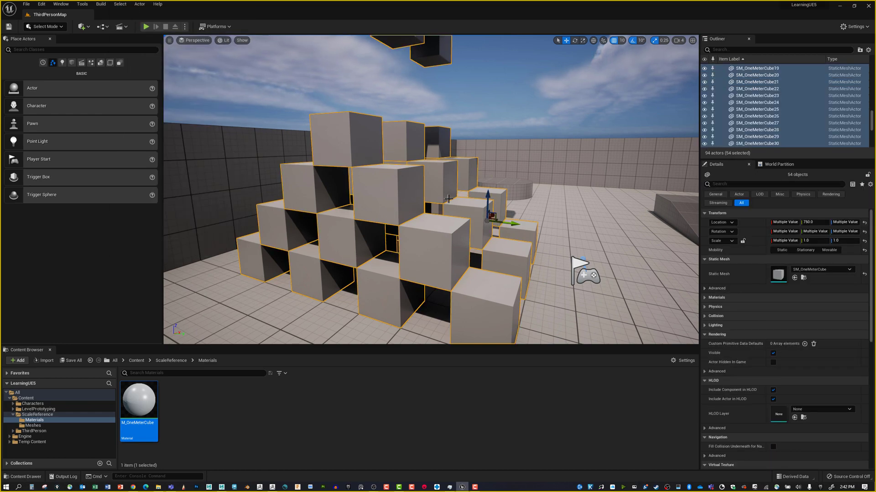
{"action": "right_click_drag", "start_coordinate": [449, 199], "coordinate": [387, 210]}
Step: Replace the 54 selected cubes with SM_OneMeterCube_RoundedCorners, then clear the selection
{"action": "left_click", "coordinate": [34, 426]}
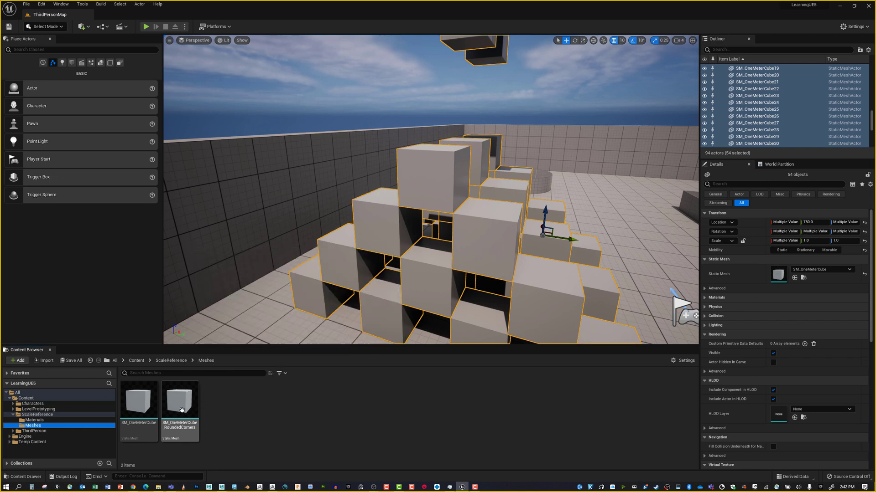
{"action": "left_click", "coordinate": [189, 407]}
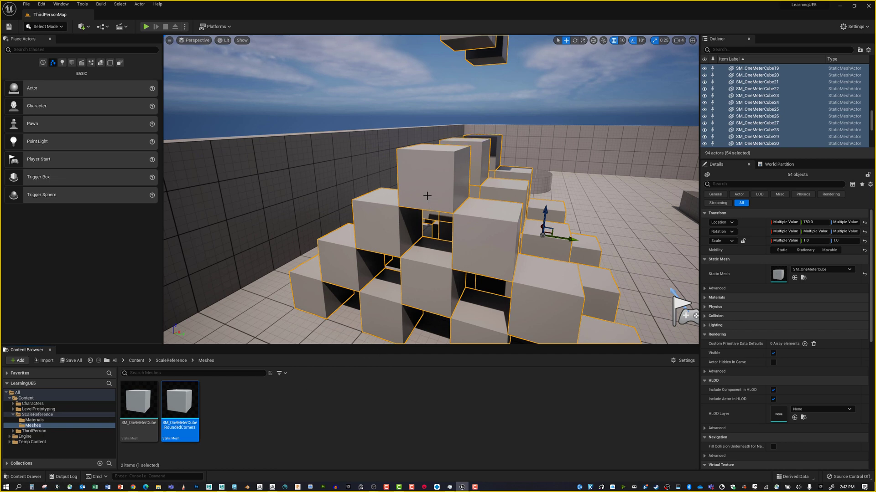
{"action": "right_click", "coordinate": [427, 197]}
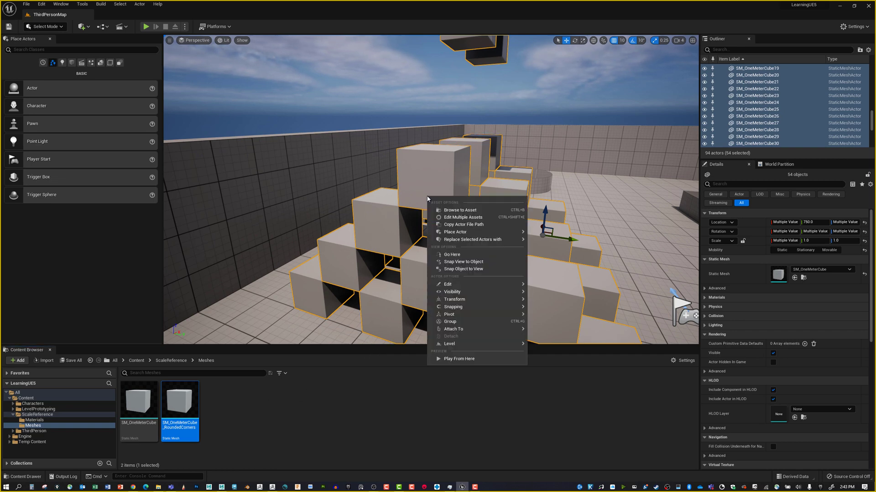
{"action": "mouse_move", "coordinate": [462, 239]}
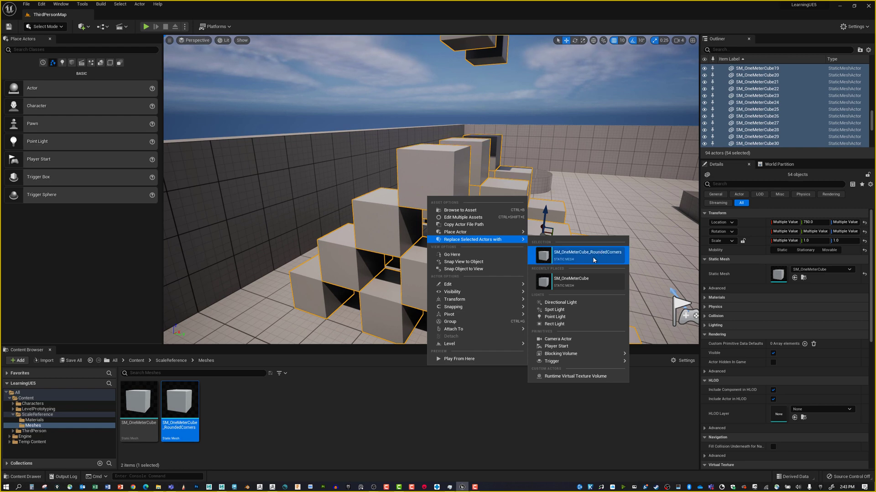
{"action": "left_click", "coordinate": [594, 260]}
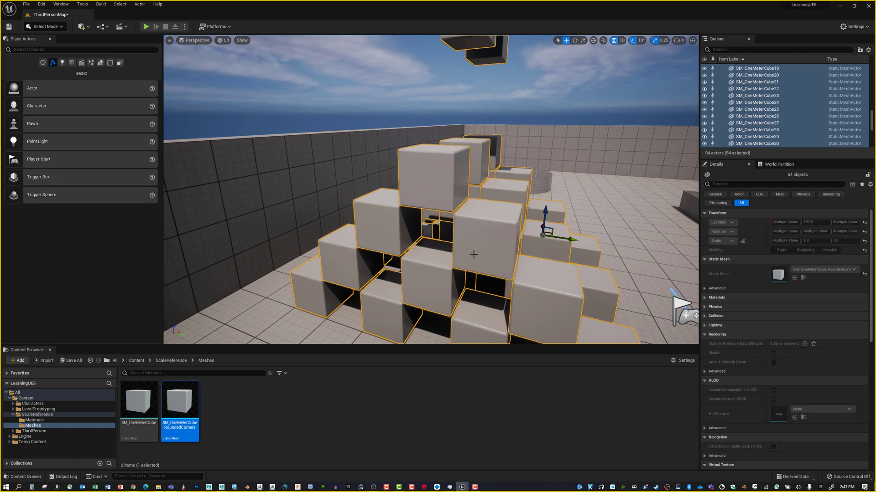
{"action": "left_click", "coordinate": [618, 229]}
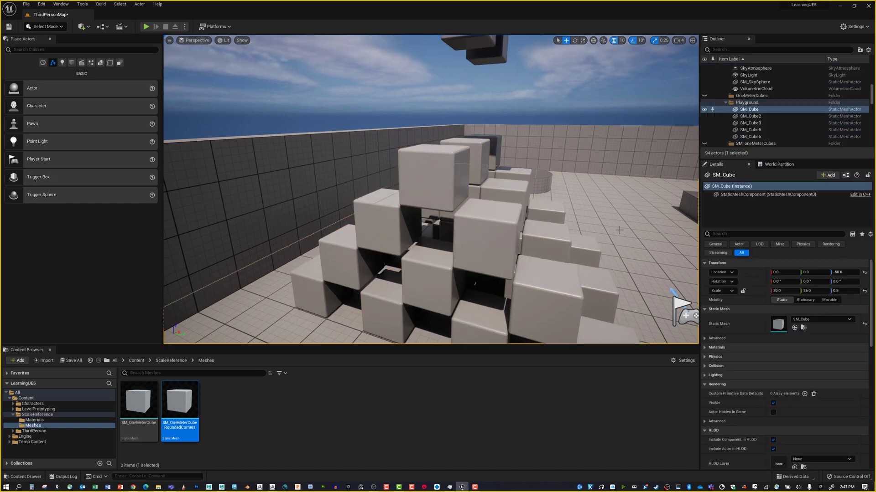
{"action": "right_click_drag", "start_coordinate": [618, 229], "coordinate": [589, 238]}
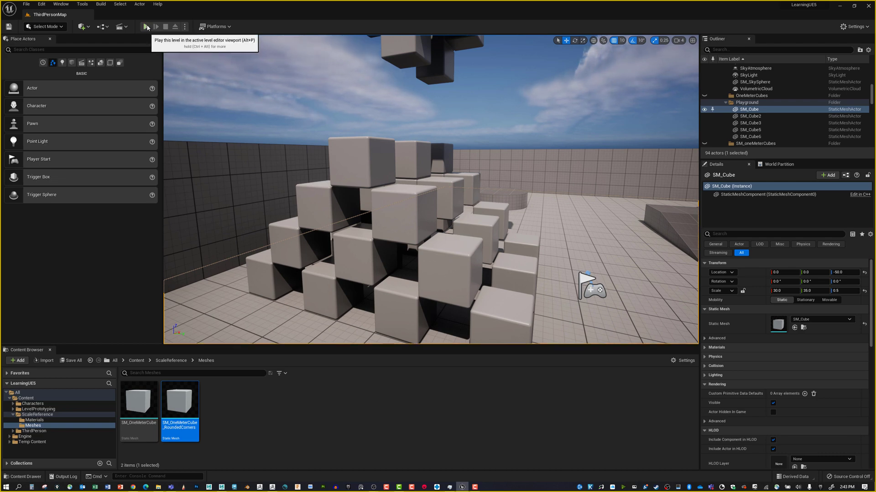
{"action": "left_click", "coordinate": [146, 27]}
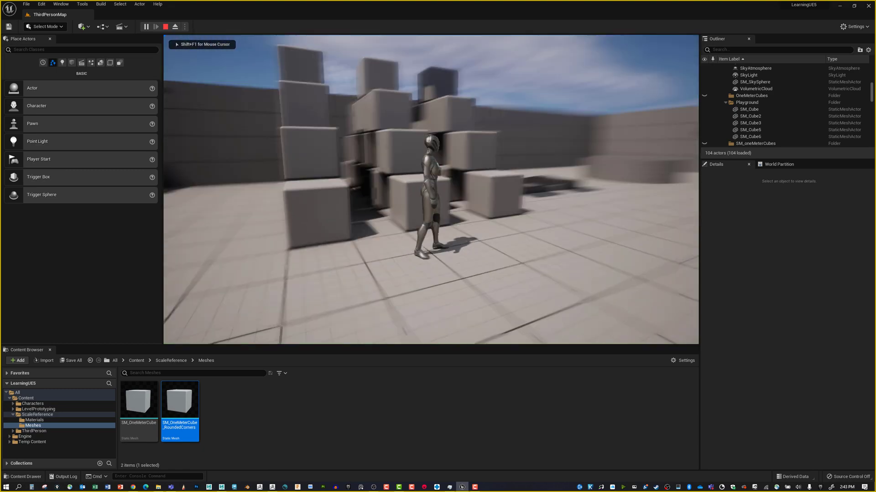
{"action": "key", "text": "a"}
{"action": "key", "text": "w"}
{"action": "key", "text": "space"}
{"action": "key", "text": "s"}
{"action": "key", "text": "w"}
{"action": "key", "text": "space"}
{"action": "key", "text": "w"}
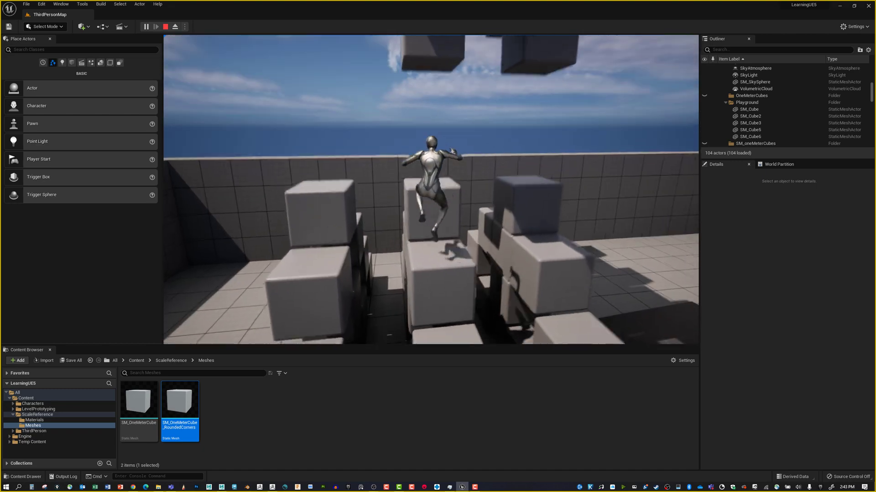
{"action": "key", "text": "space"}
{"action": "key", "text": "w"}
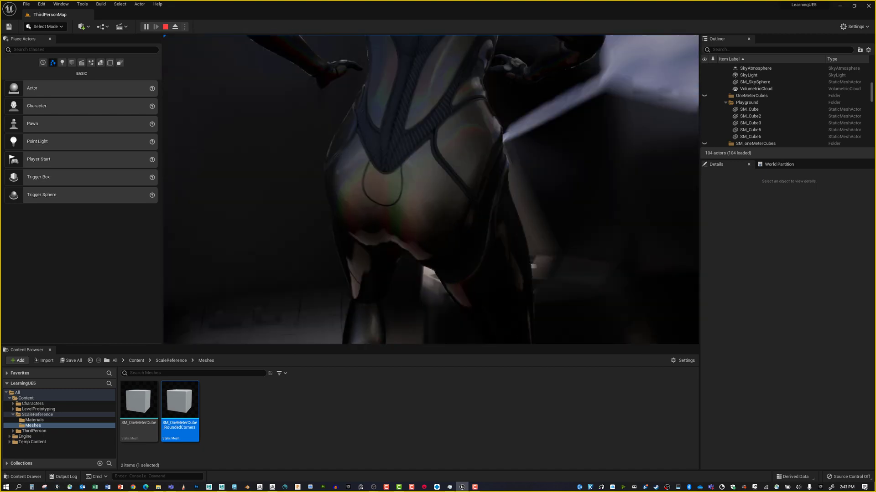
{"action": "key", "text": "w"}
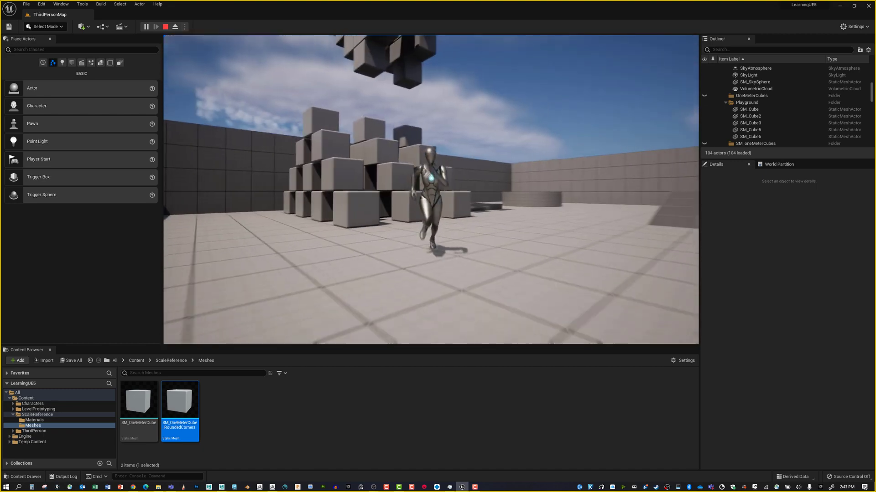
{"action": "key", "text": "Escape"}
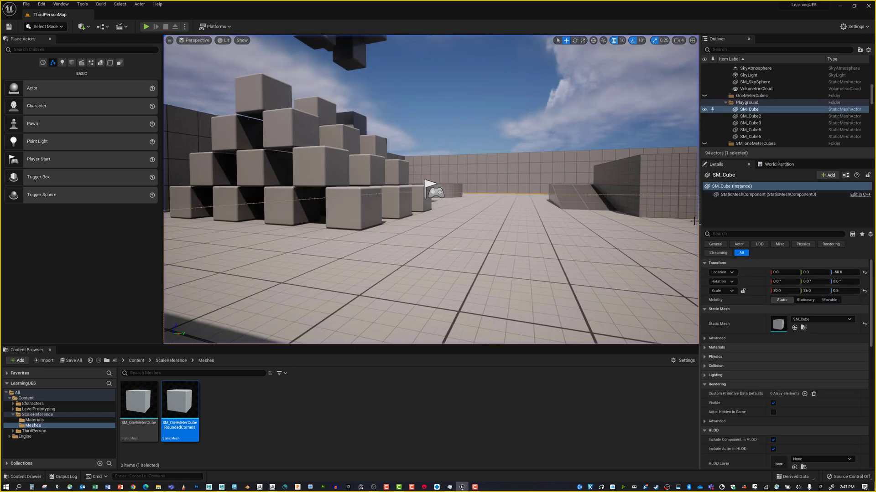
{"action": "scroll", "coordinate": [492, 165], "scroll_direction": "up", "scroll_amount": 3}
{"action": "key", "text": "Escape"}
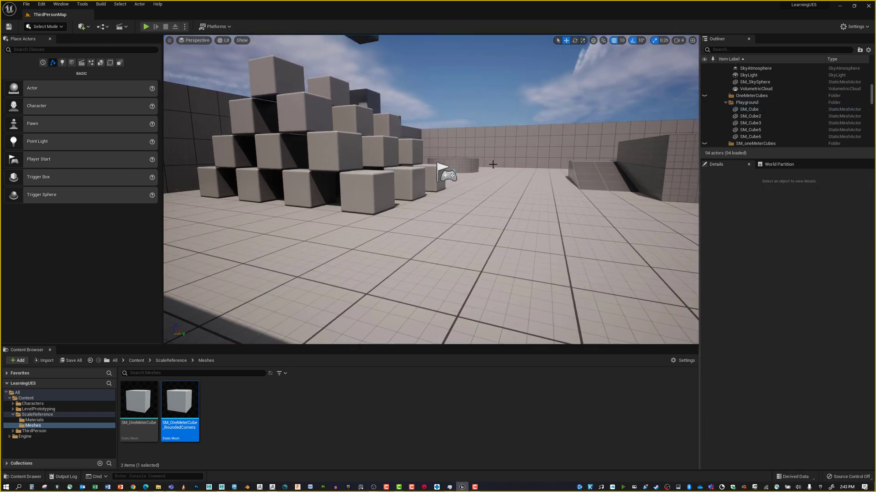
{"action": "right_click_drag", "start_coordinate": [492, 166], "coordinate": [493, 150]}
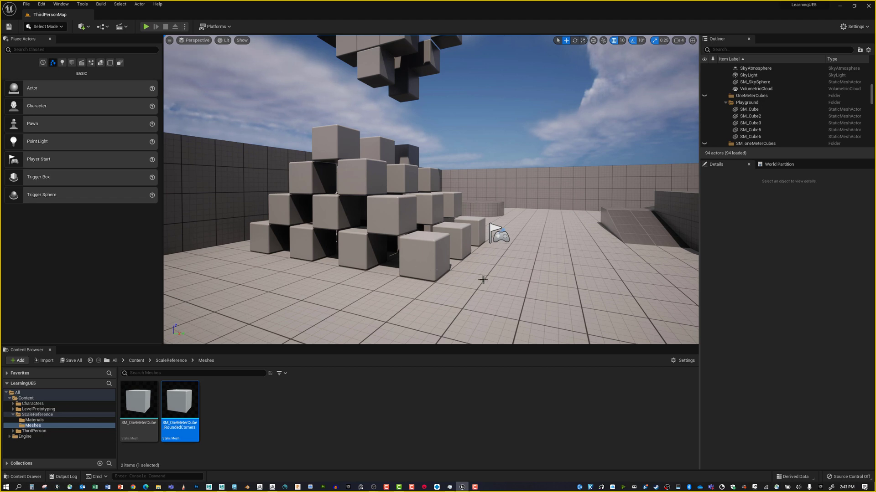
{"action": "scroll", "coordinate": [514, 281], "scroll_direction": "up", "scroll_amount": 3}
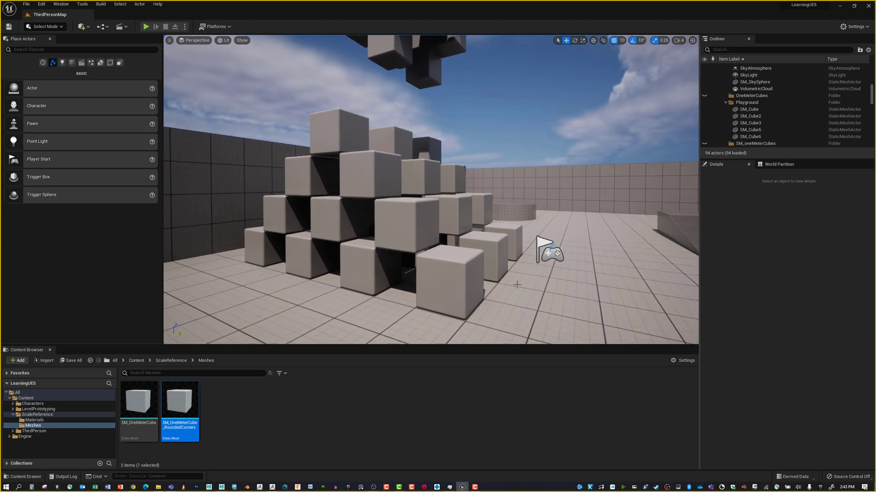
{"action": "right_click_drag", "start_coordinate": [440, 239], "coordinate": [418, 227]}
{"action": "right_click_drag", "start_coordinate": [458, 194], "coordinate": [574, 229]}
{"action": "left_click", "coordinate": [631, 276]}
{"action": "right_click_drag", "start_coordinate": [632, 276], "coordinate": [620, 273]}
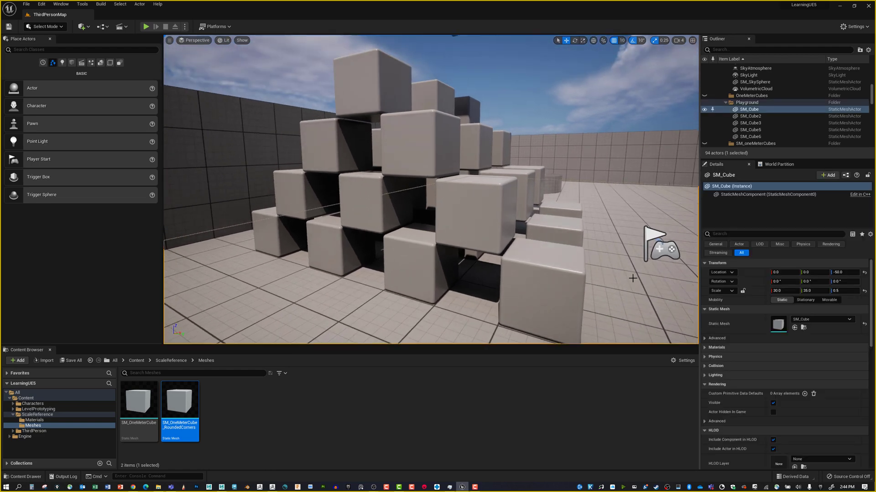
{"action": "key", "text": "Escape"}
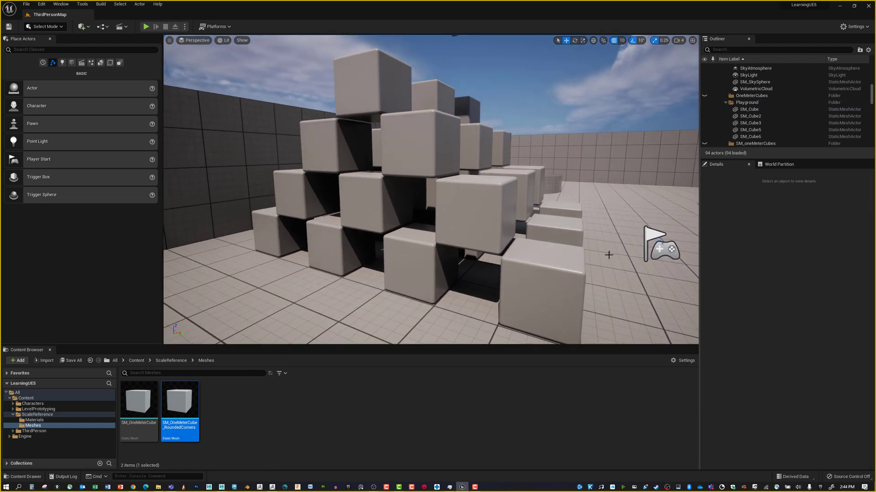